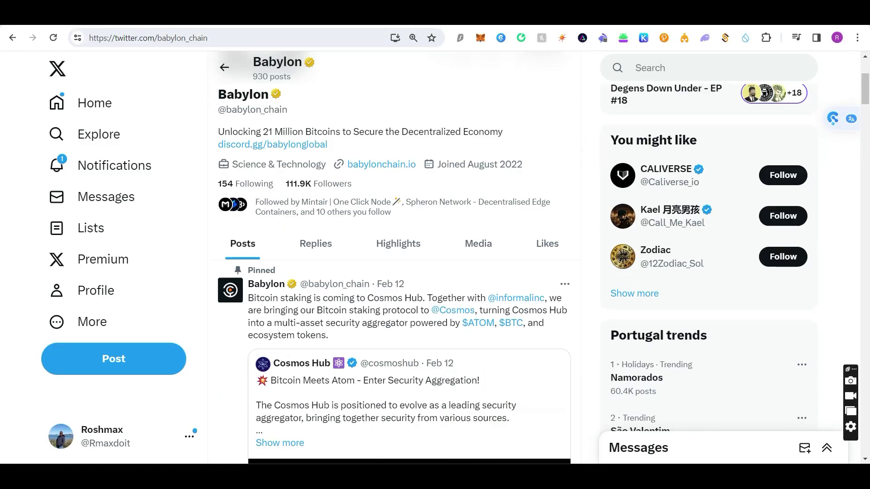
Switch to the babylonchain.io tab and scroll through its home page, ending at the 'Unlocking 21 Million' hero.
scroll(478, 361, "up", 5)
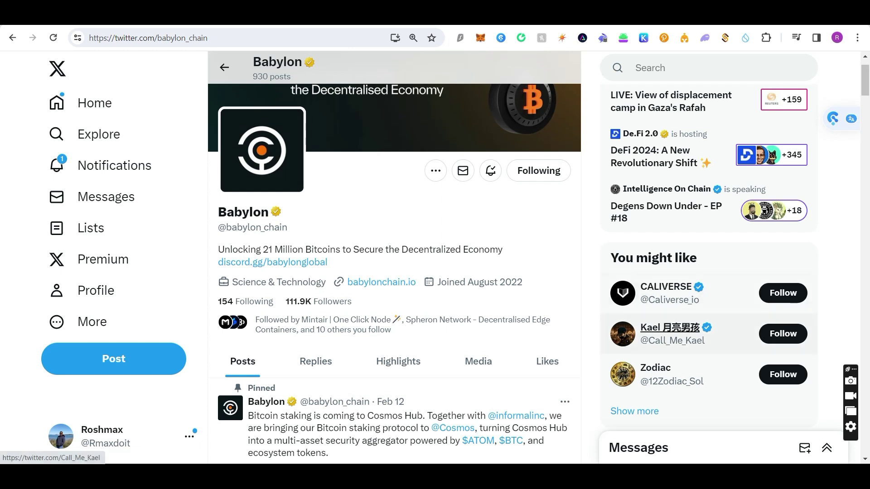
mouse_move(669, 327)
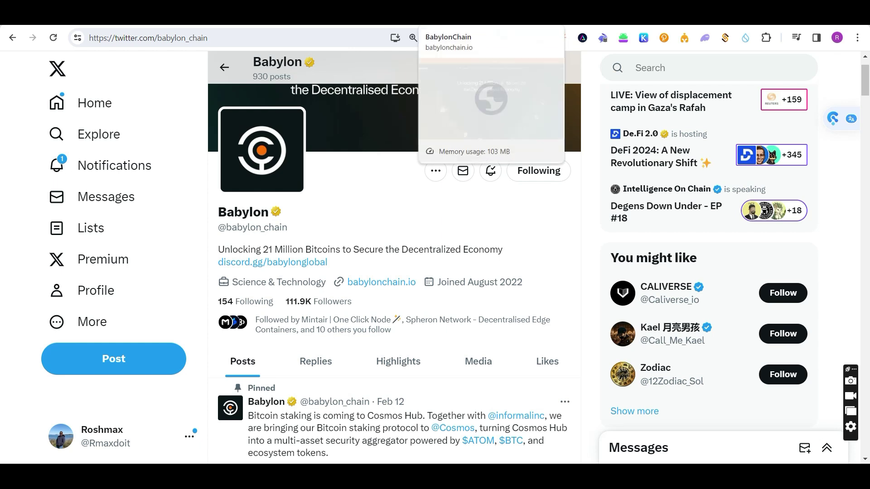
key("ctrl+Tab")
scroll(430, 272, "down", 3)
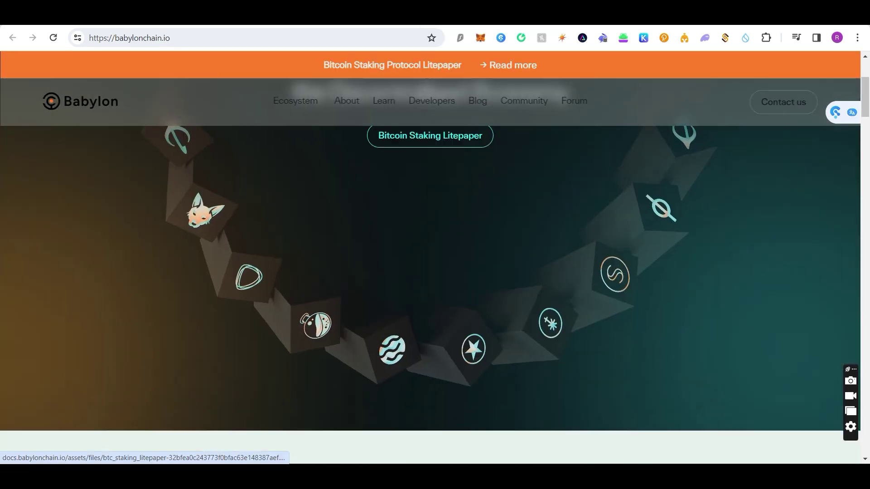
scroll(430, 271, "up", 3)
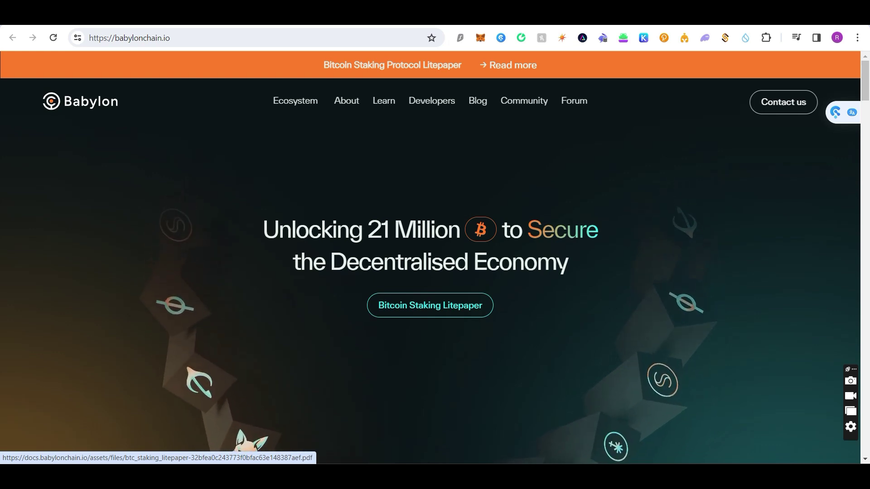
scroll(430, 272, "down", 15)
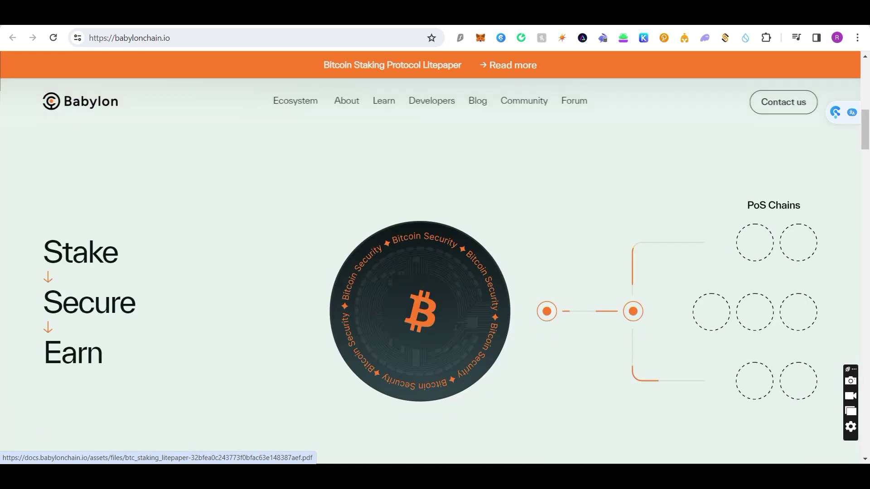
scroll(430, 271, "up", 12)
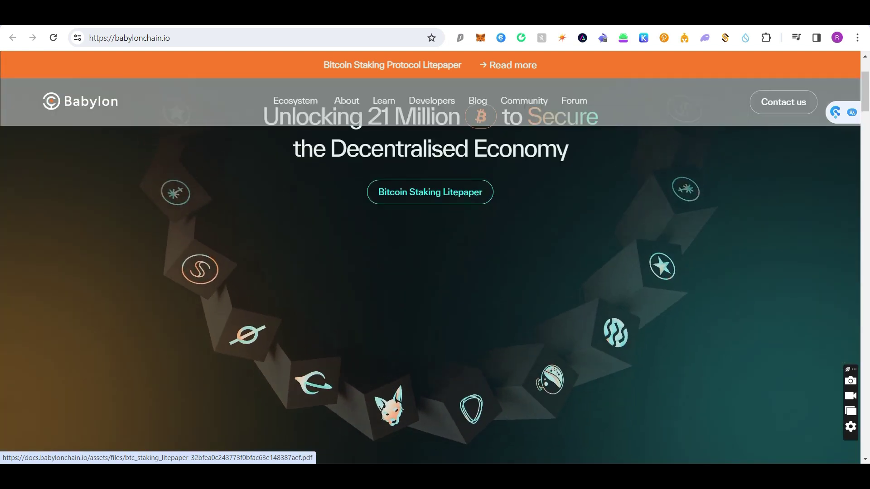
key("ctrl+Tab")
scroll(261, 206, "up", 1)
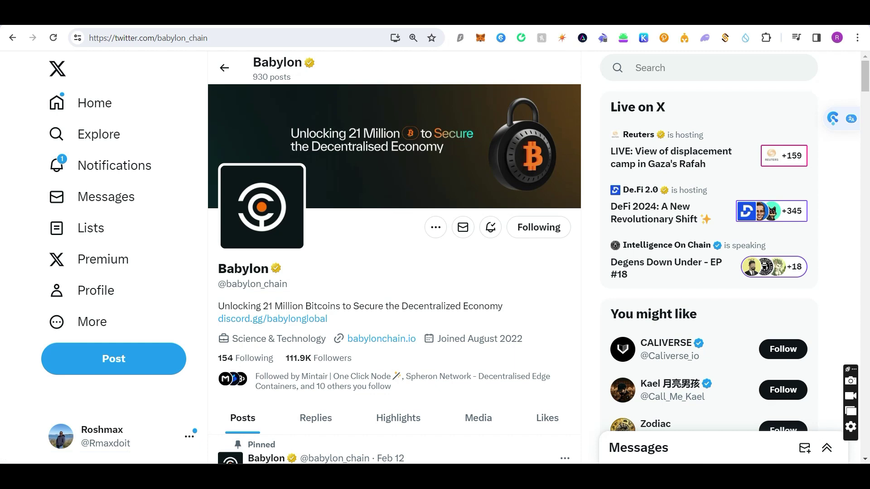
key("ctrl+shift+Tab")
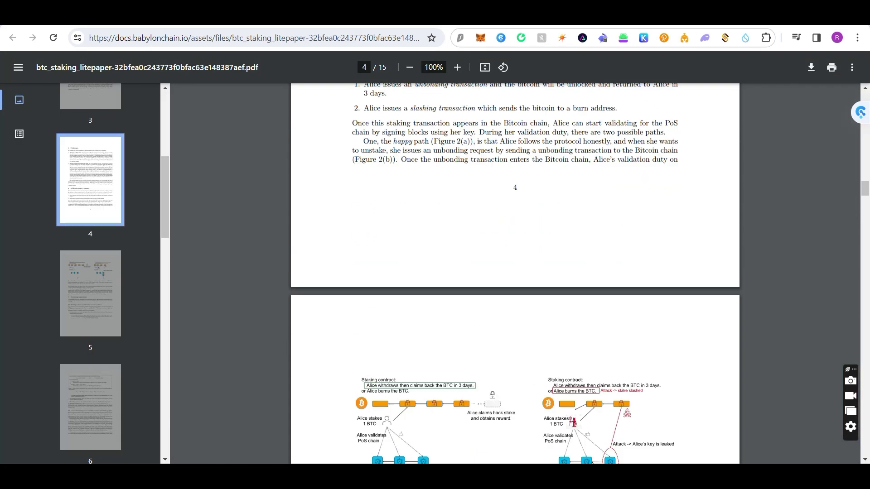
scroll(515, 272, "up", 7)
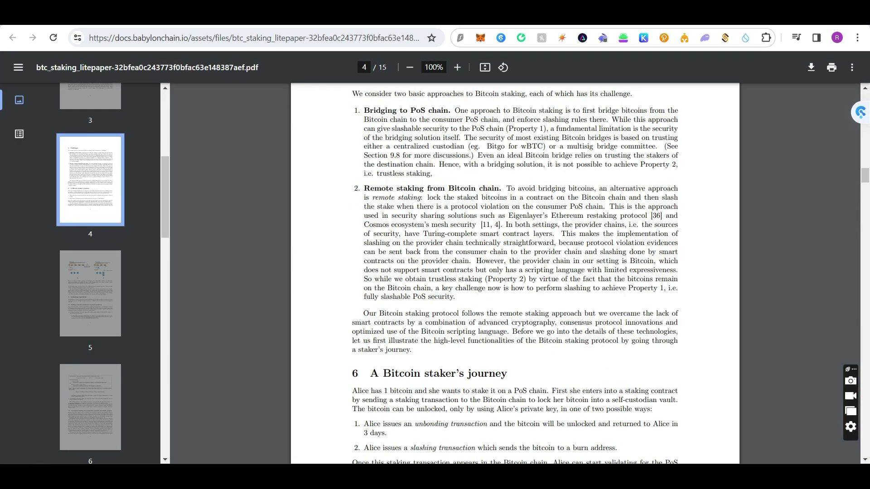
scroll(514, 272, "up", 15)
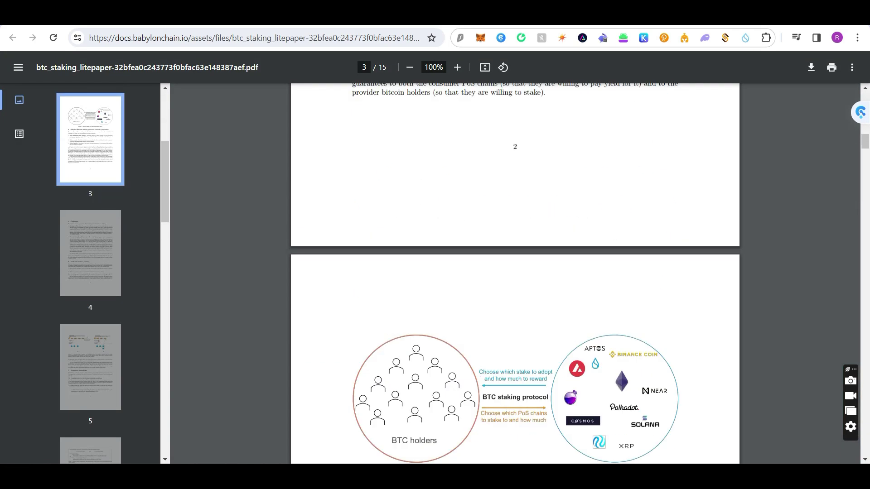
scroll(515, 272, "down", 6)
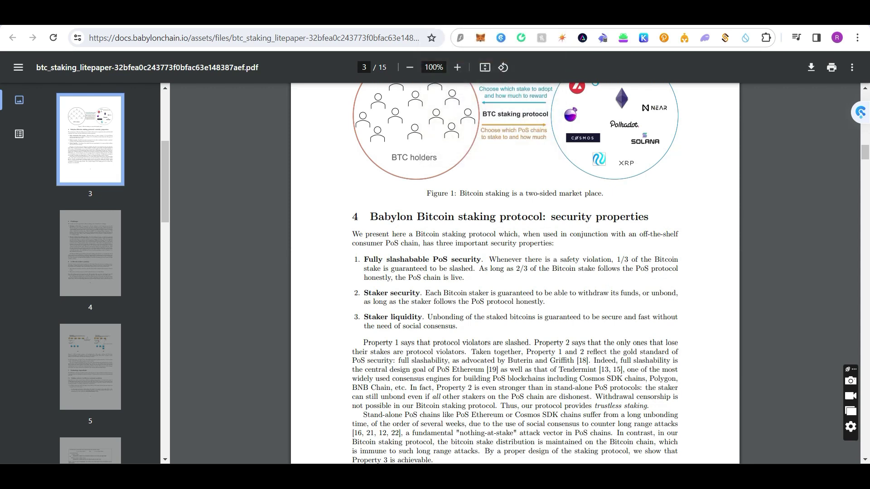
scroll(515, 272, "up", 3)
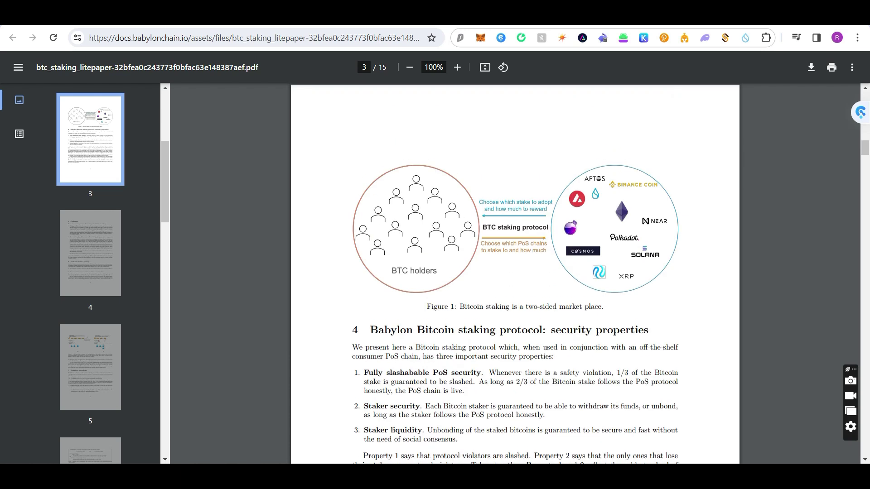
key("ctrl+w")
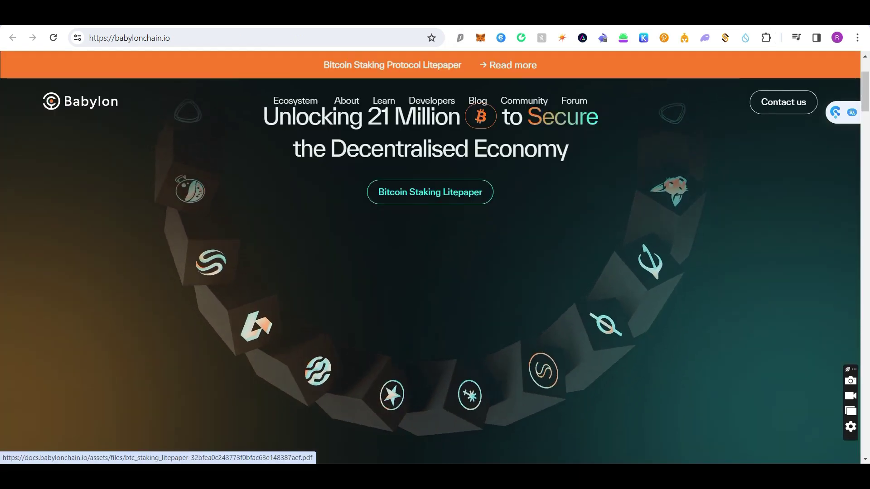
Bring up Contabo's Cloud VPS pricing page, listing six plans from $5.50 to $77.00 per month.
scroll(429, 192, "down", 1)
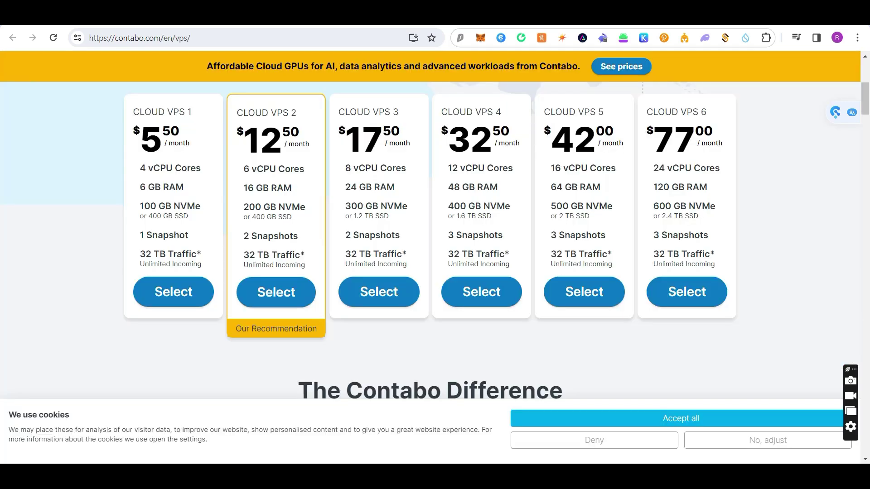
scroll(435, 226, "up", 5)
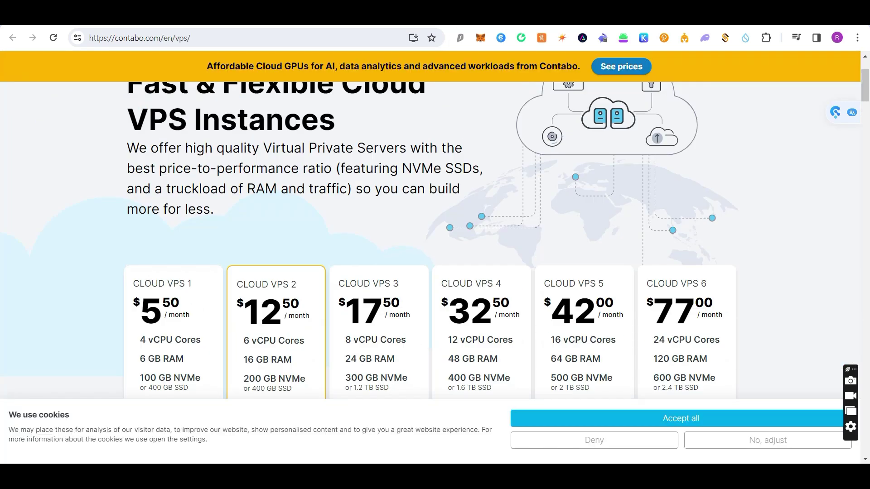
scroll(435, 227, "down", 5)
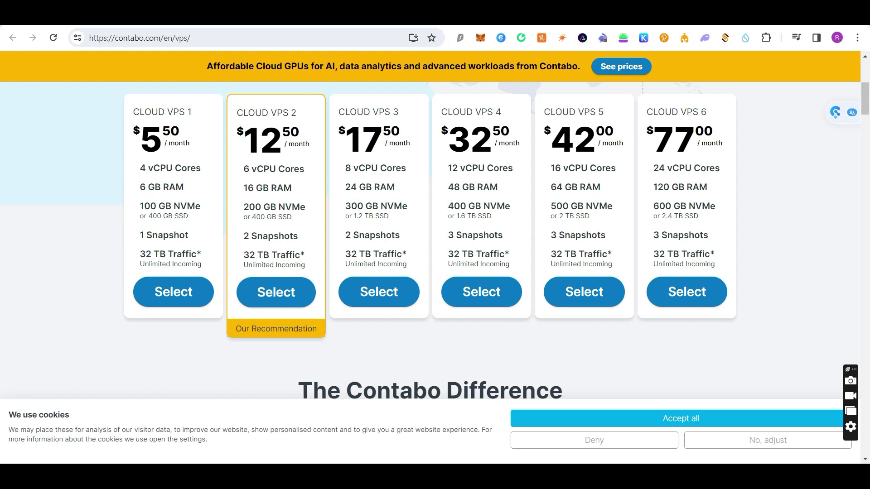
Select the Cloud VPS 2 plan and review the term length options, keeping 1 Month.
left_click(275, 293)
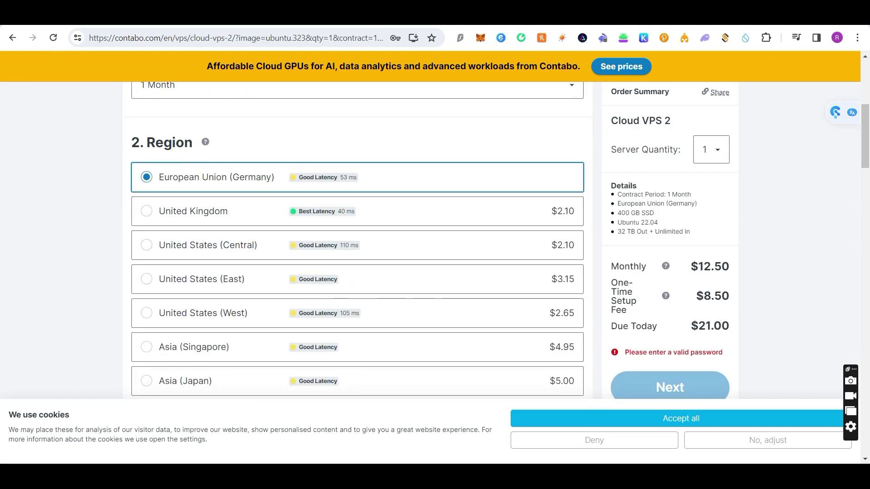
scroll(358, 226, "down", 1)
left_click(357, 198)
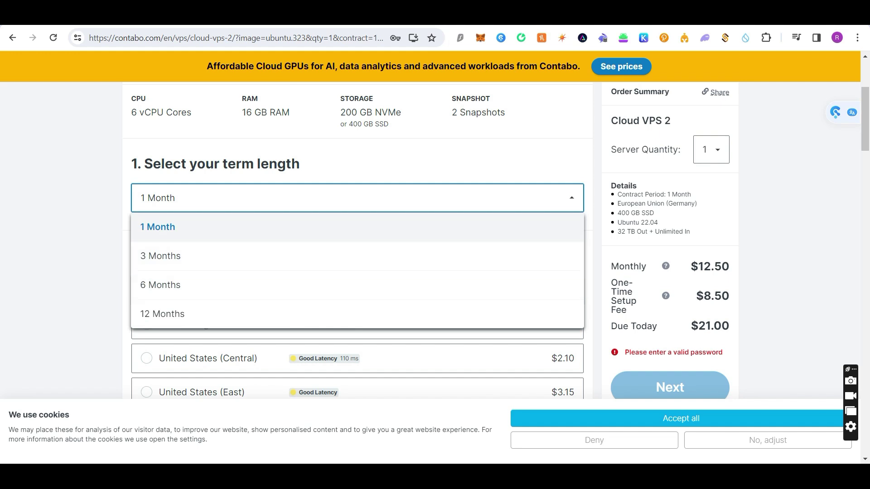
key("Escape")
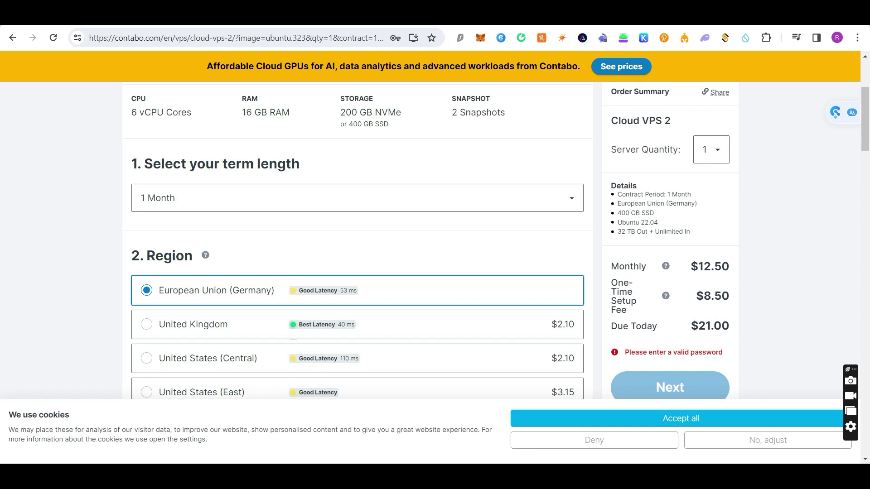
Confirm the 1 Month term with the European Union (Germany) region, $21.00 due today.
scroll(356, 240, "down", 1)
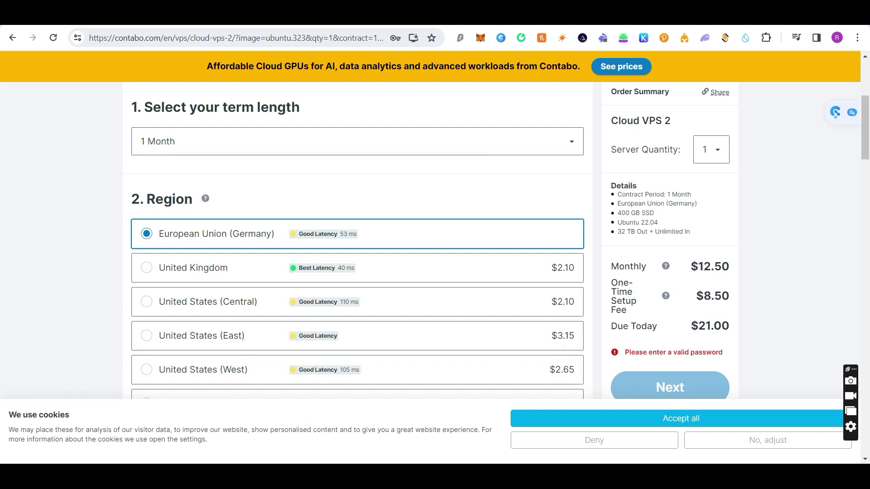
key("space")
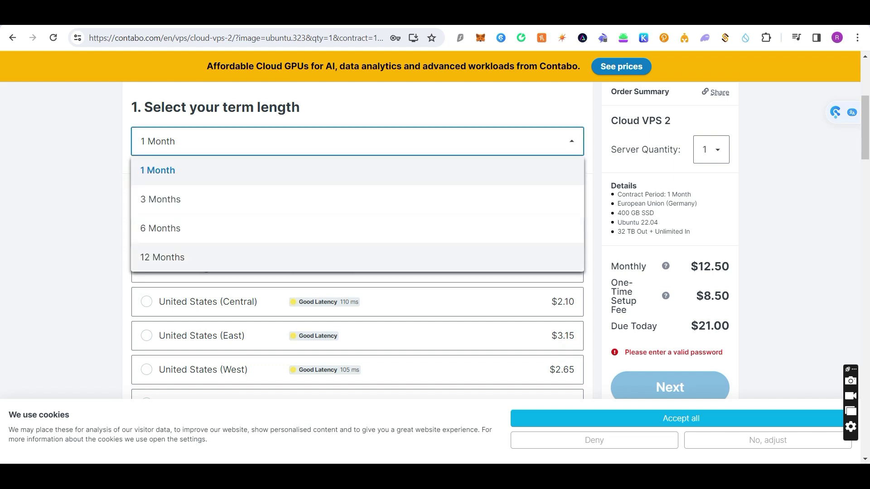
key("Escape")
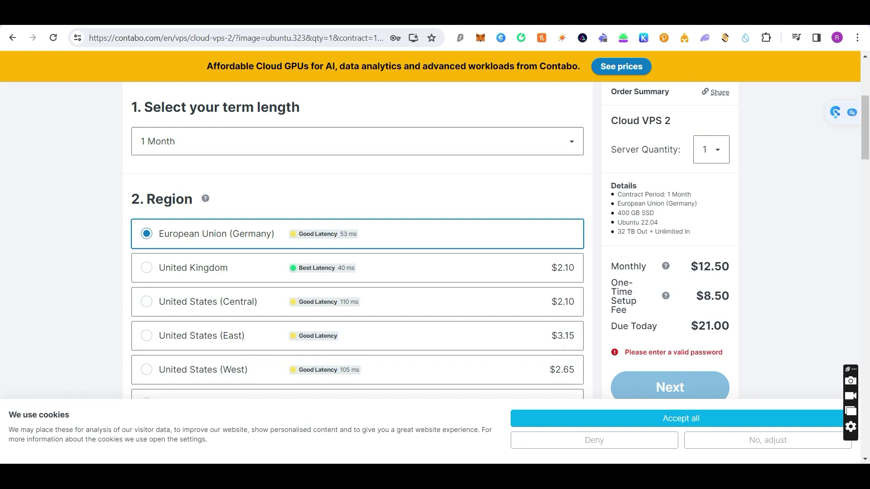
left_click(353, 141)
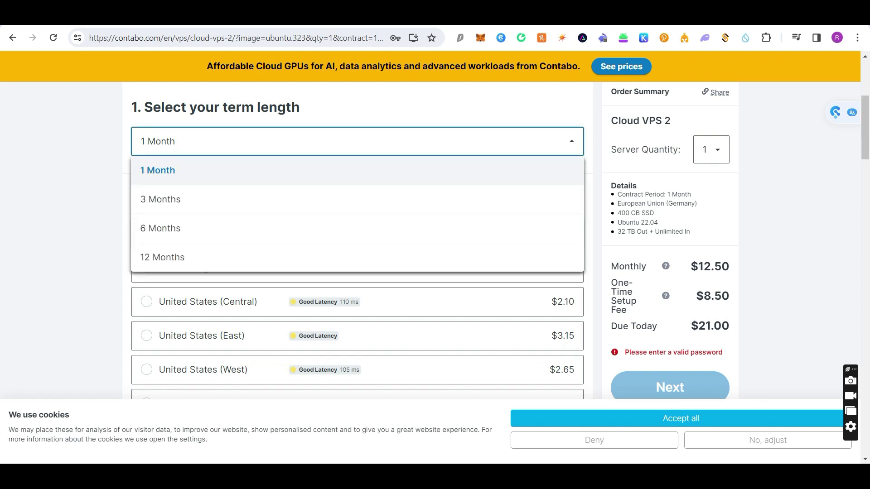
left_click(354, 141)
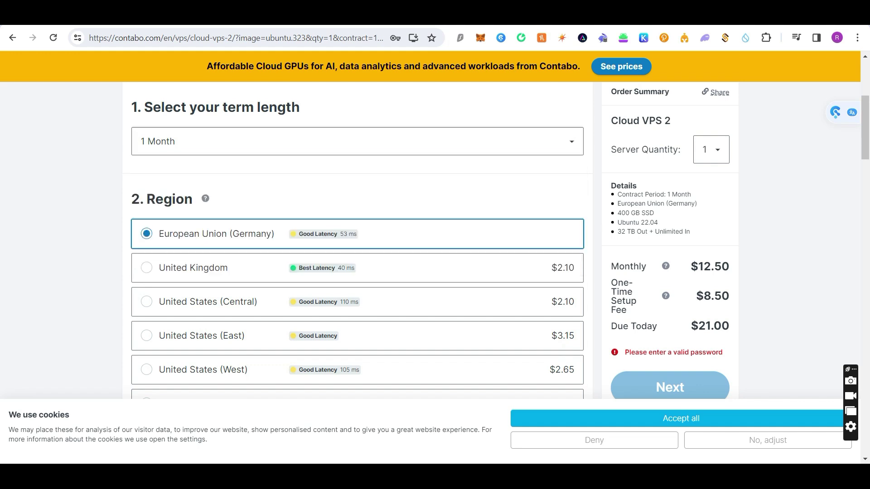
left_click(353, 141)
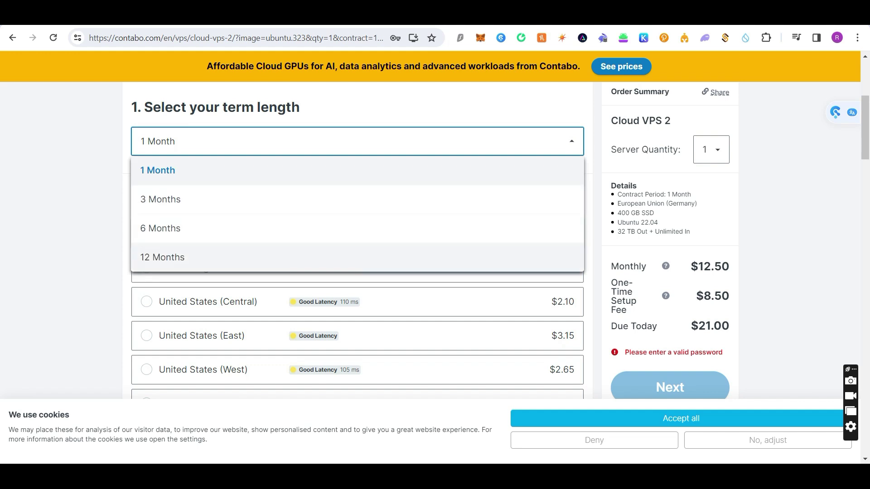
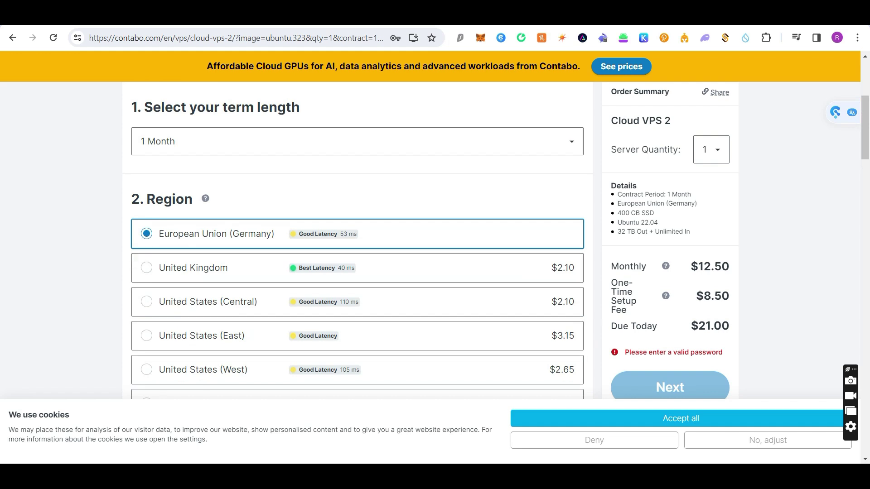
Scroll through the Contabo VPS order form and back up to the server listing.
scroll(357, 240, "down", 3)
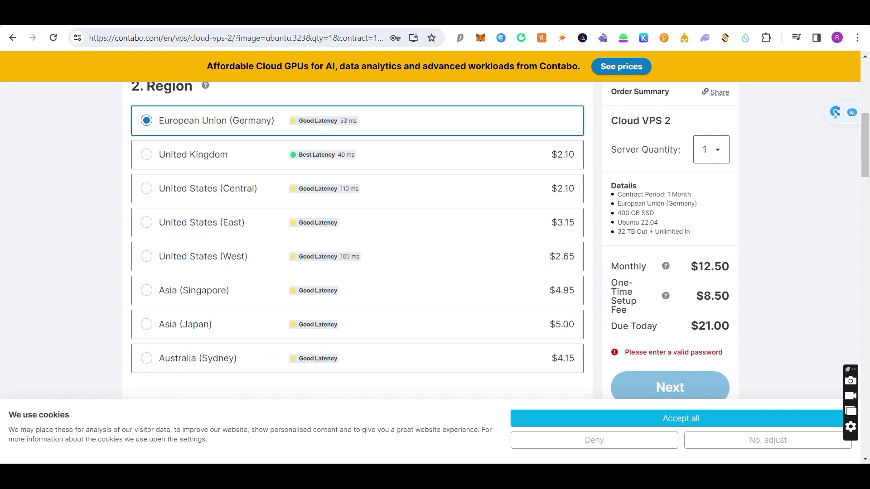
scroll(357, 240, "down", 5)
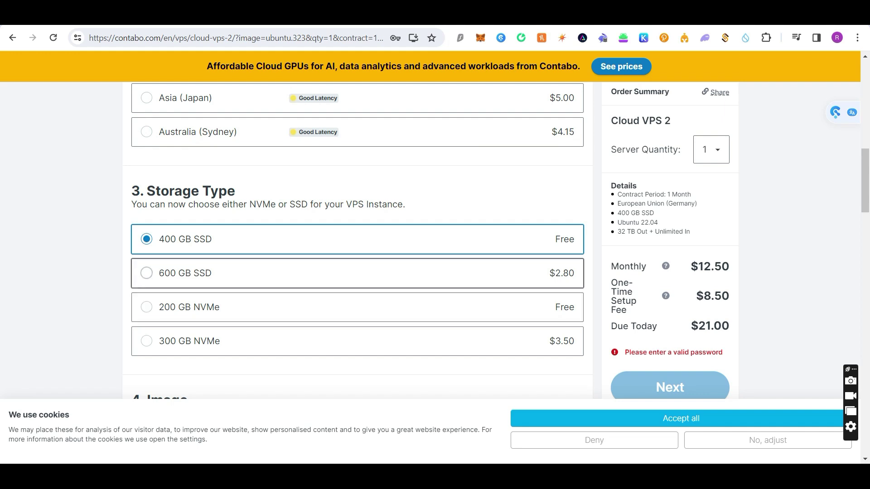
scroll(359, 272, "down", 3)
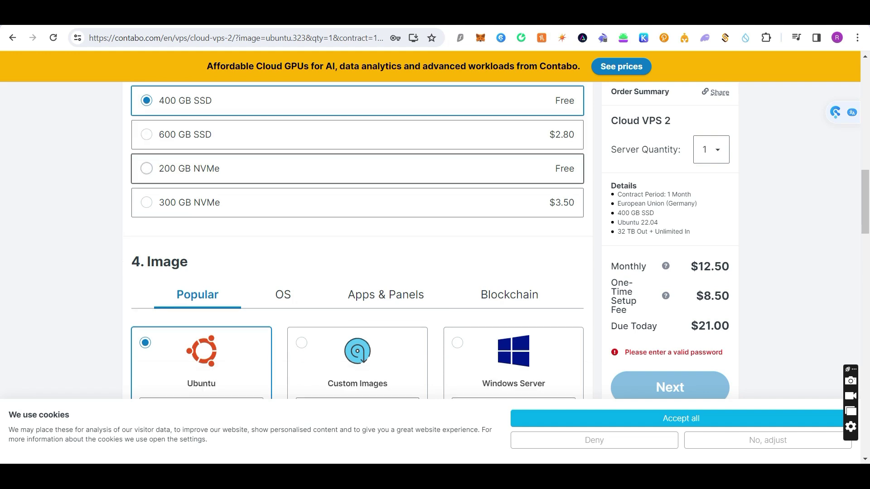
scroll(357, 240, "down", 2)
scroll(359, 240, "down", 2)
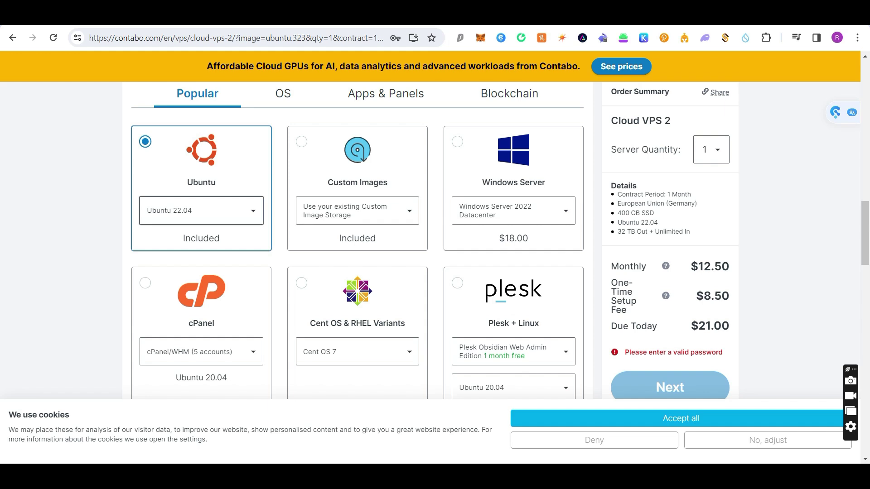
scroll(358, 240, "down", 7)
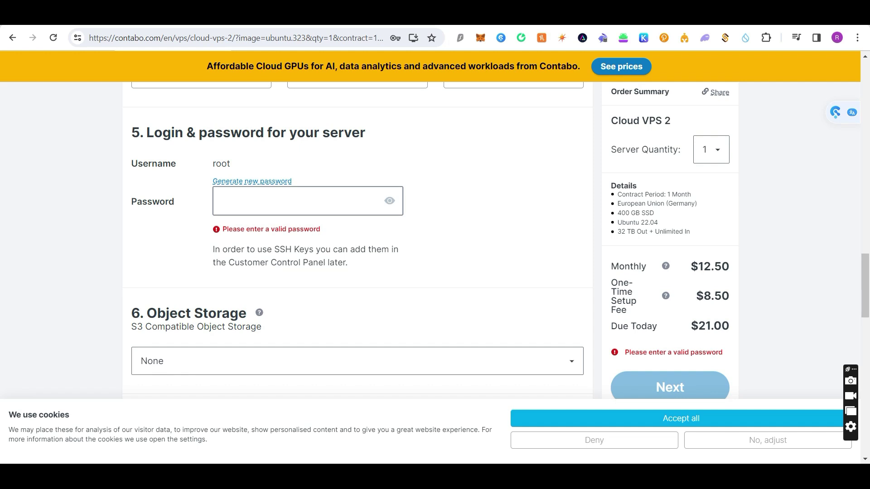
scroll(358, 240, "down", 7)
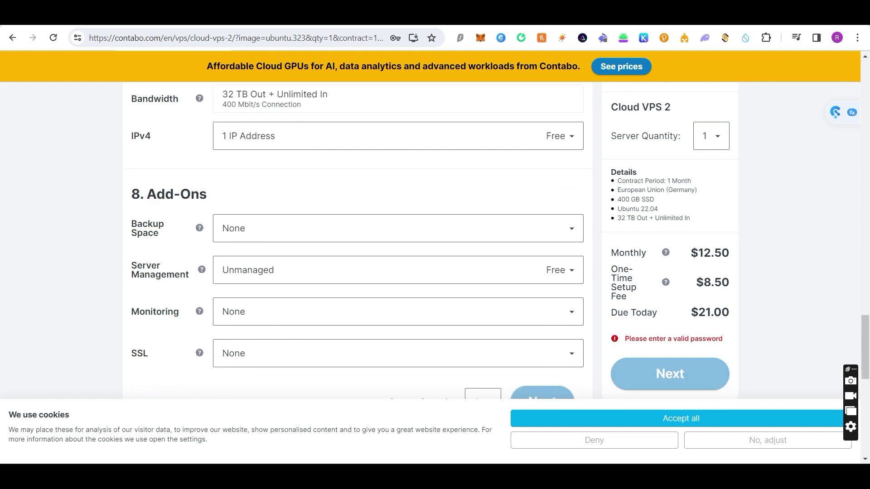
scroll(358, 240, "down", 9)
scroll(357, 240, "up", 10)
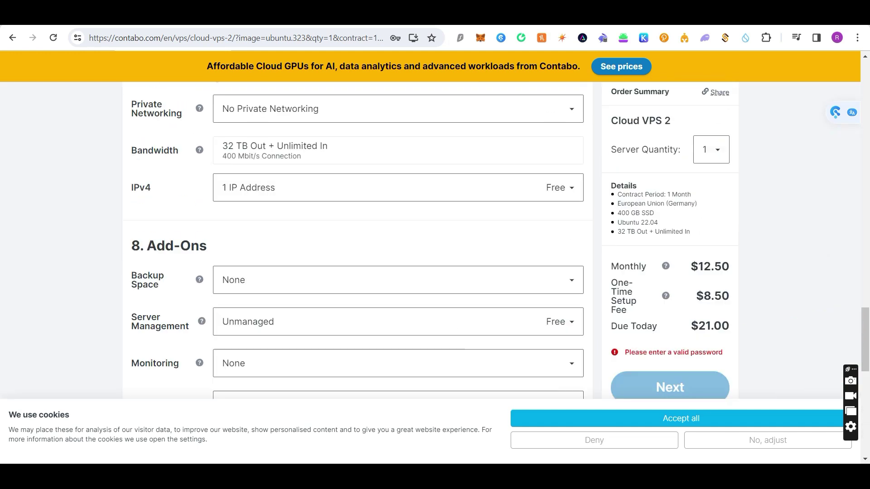
scroll(357, 240, "up", 1)
scroll(358, 240, "up", 20)
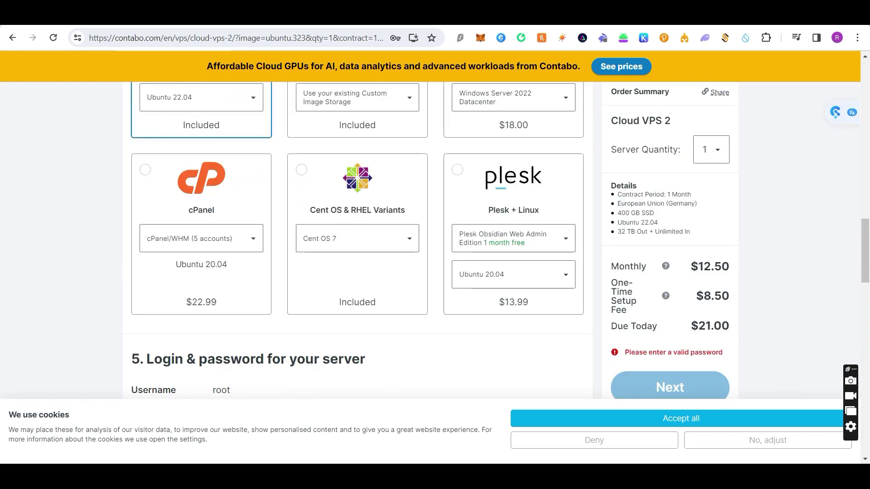
scroll(358, 240, "up", 5)
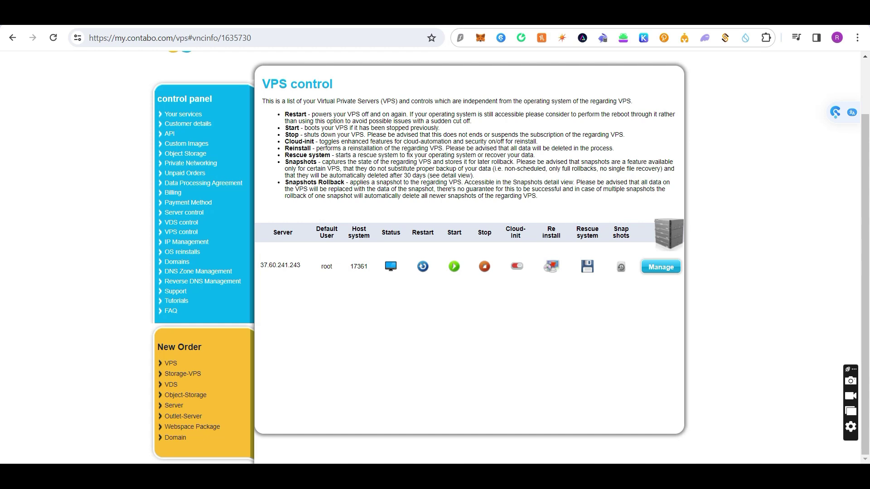
Select the server IP 37.60.241.243 in the VPS control table to copy it.
left_click_drag(260, 265, 301, 265)
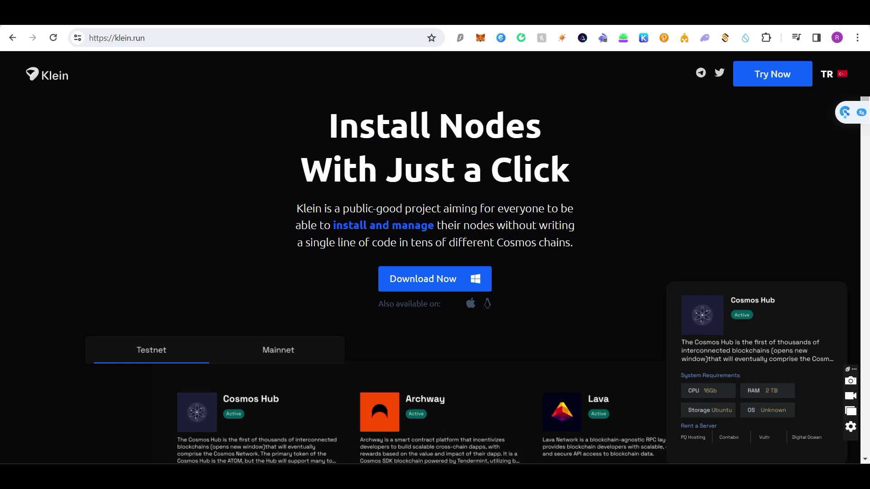
Scroll through the klein.run homepage and its testnet chain cards.
scroll(435, 222, "down", 1)
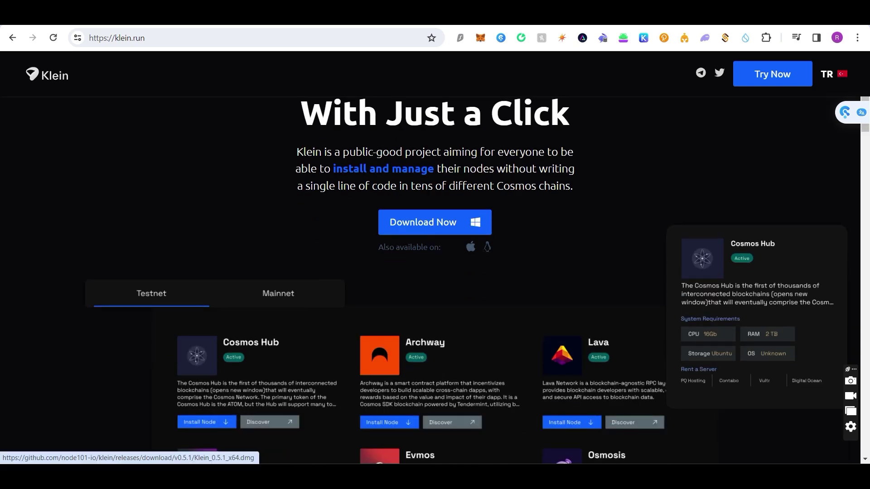
scroll(435, 223, "up", 1)
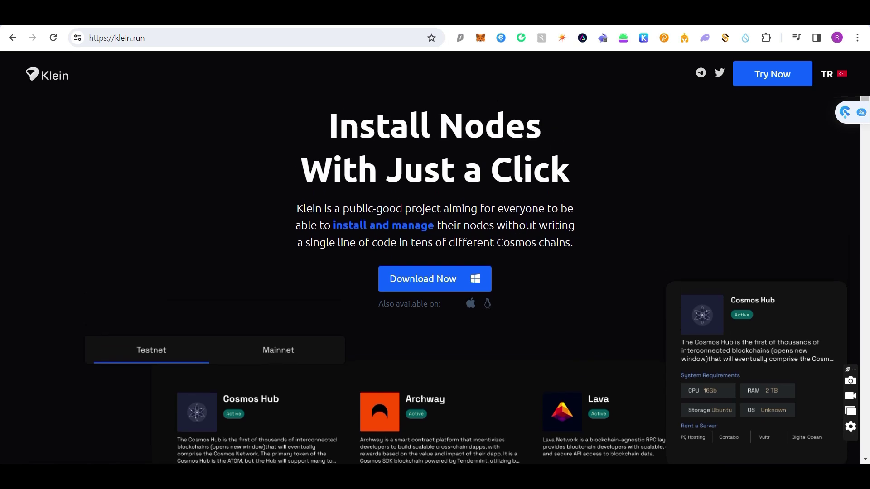
scroll(435, 273, "down", 4)
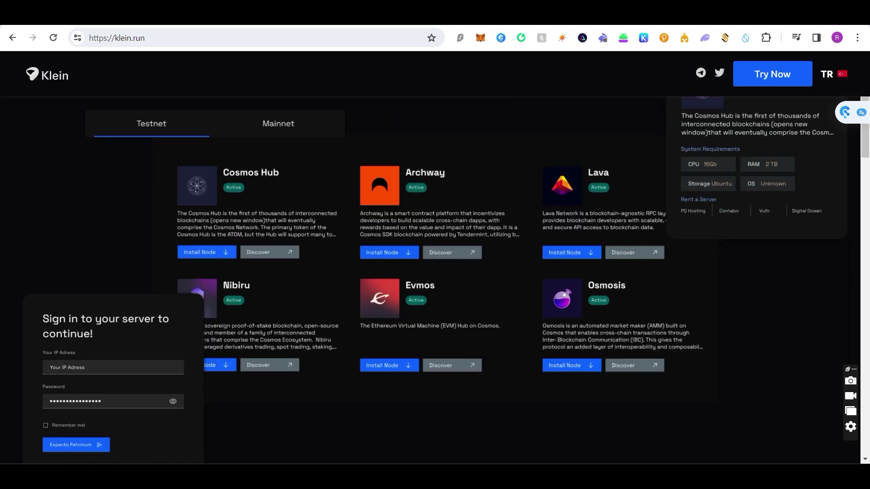
scroll(435, 272, "down", 3)
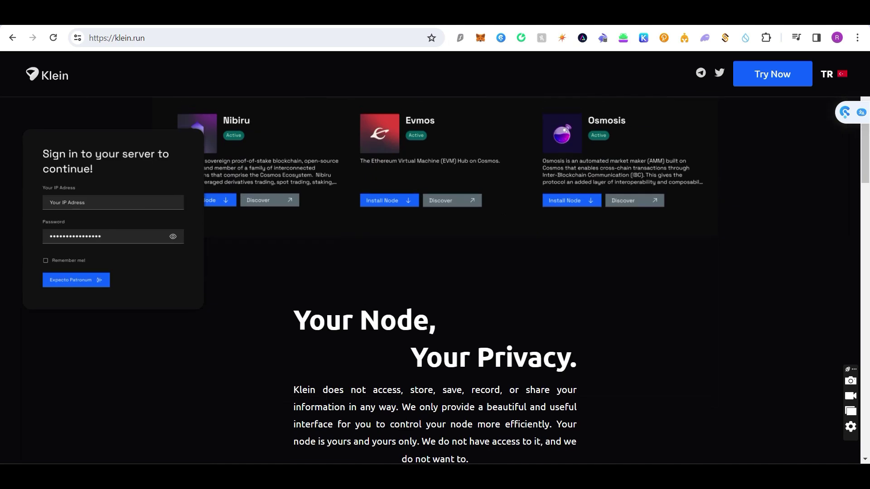
scroll(434, 272, "up", 4)
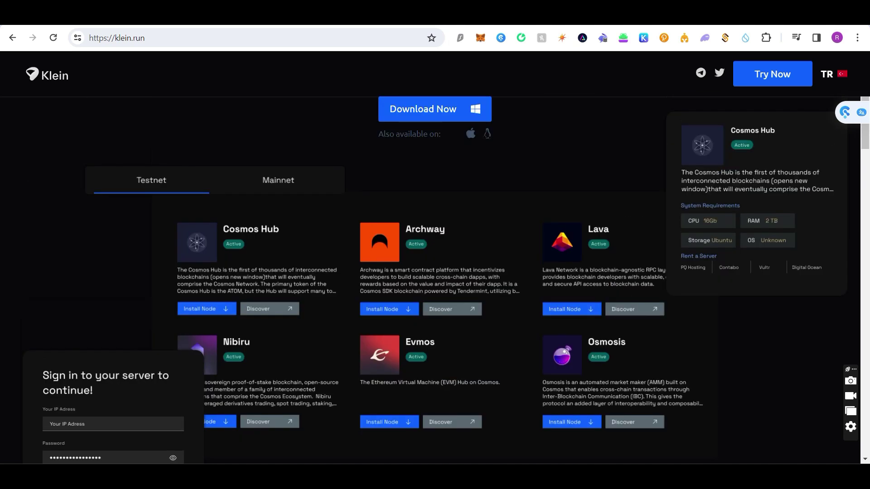
scroll(435, 281, "down", 2)
scroll(434, 281, "up", 2)
scroll(436, 280, "down", 2)
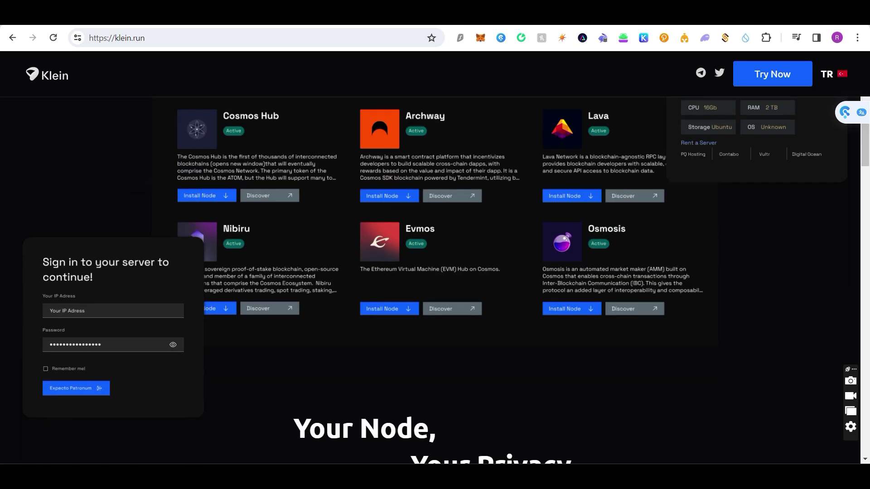
scroll(435, 281, "up", 5)
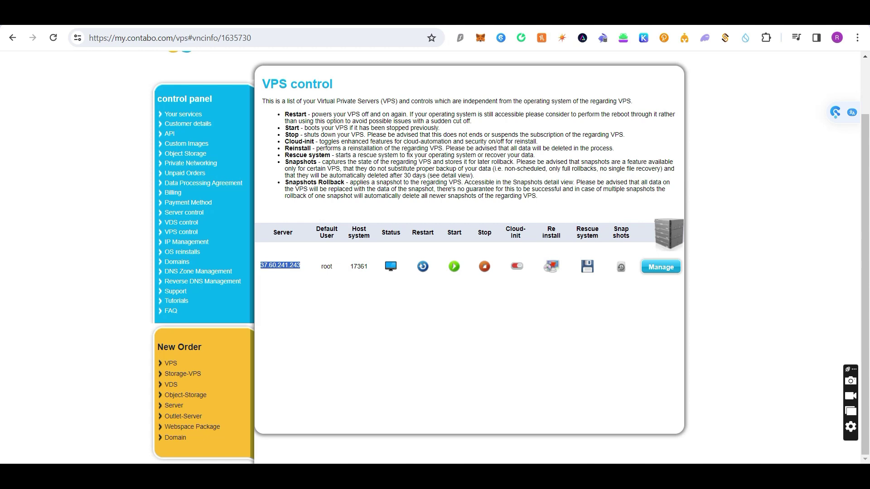
Sign in to Klein with the saved Babylon server 37.60.241.243 and its password.
key("alt+Tab")
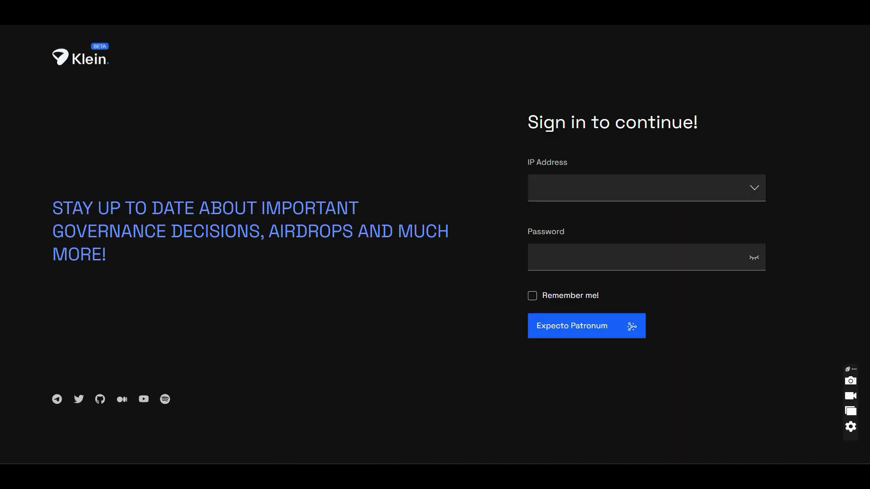
left_click(644, 187)
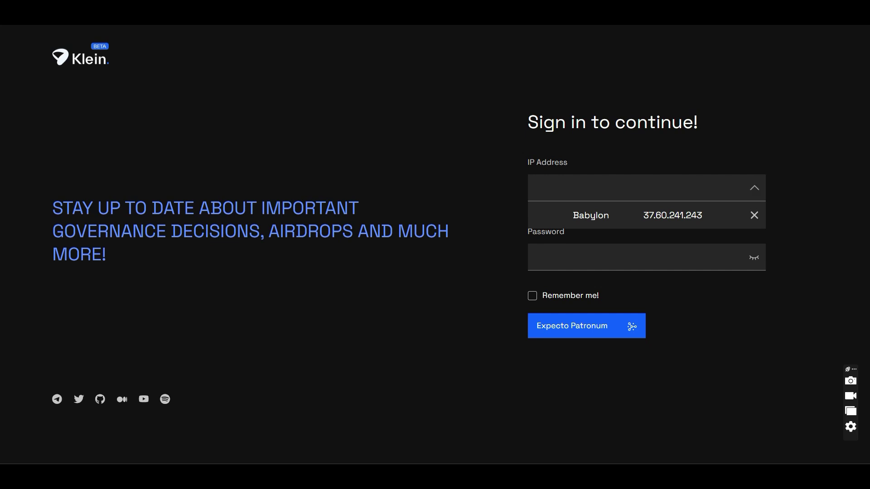
left_click(591, 214)
left_click(537, 257)
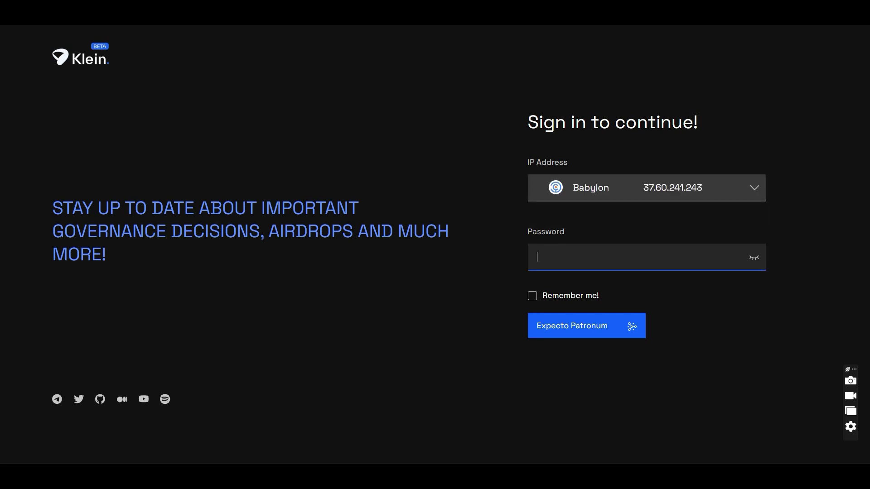
key("Return")
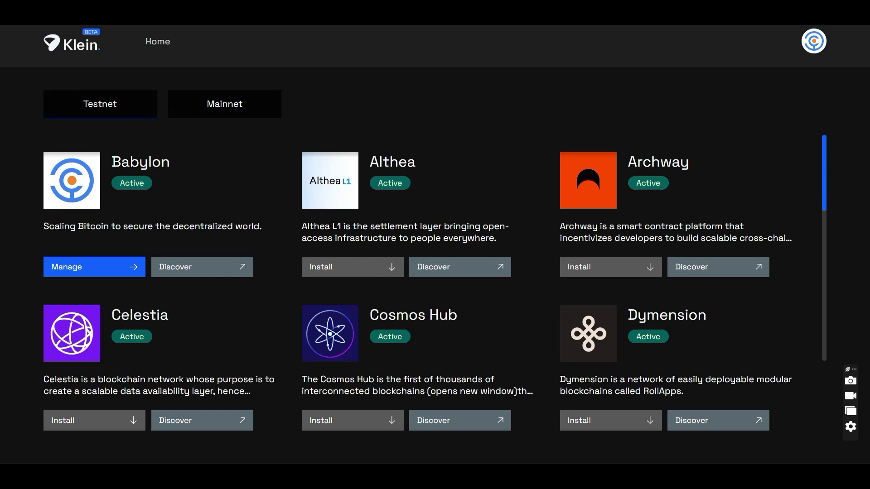
Scroll through the Testnet chain list on Klein's Home page.
scroll(434, 294, "down", 12)
scroll(435, 294, "up", 5)
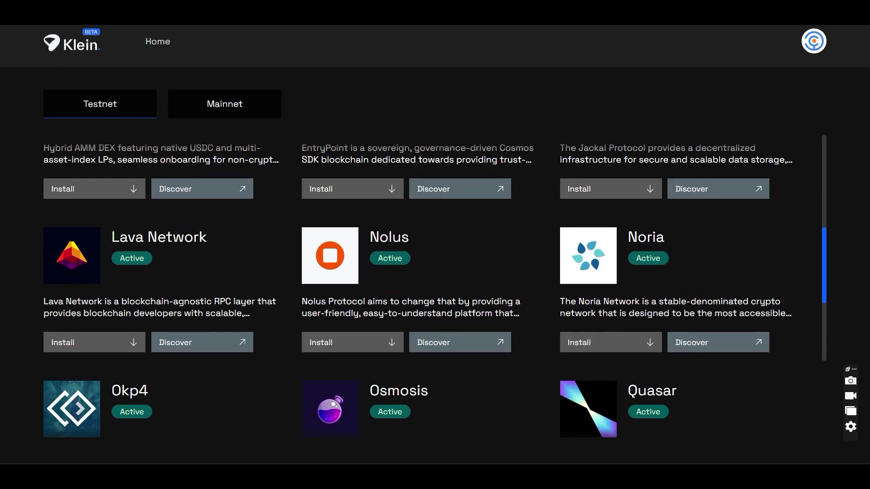
scroll(434, 293, "up", 8)
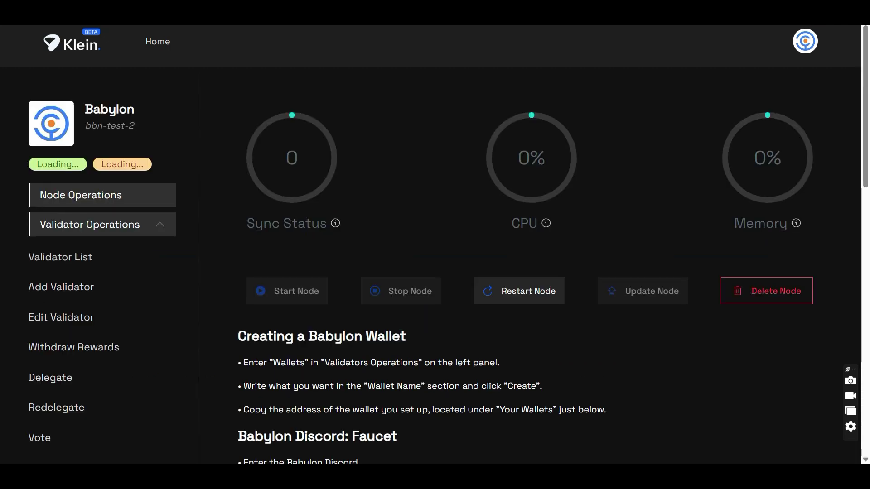
Review the Babylon bbn-test-2 node status and its faucet and wallet-setup instructions.
scroll(530, 245, "down", 2)
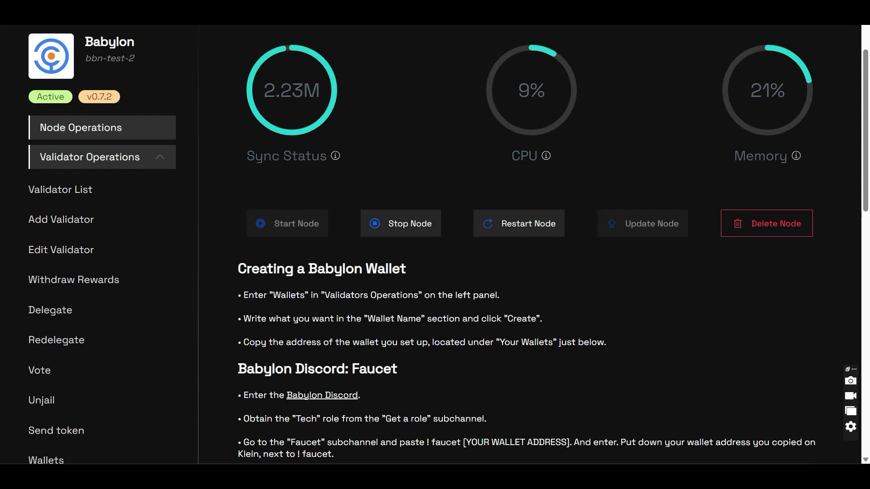
scroll(530, 245, "up", 2)
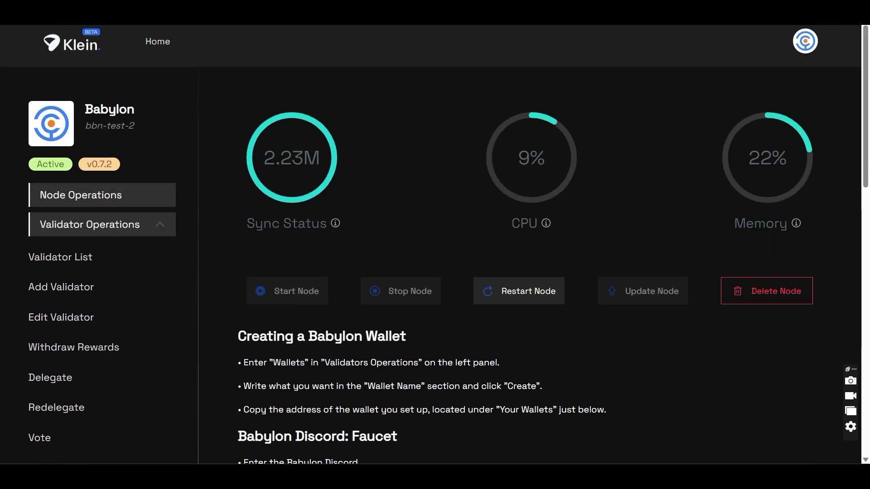
scroll(530, 245, "down", 3)
scroll(530, 245, "up", 3)
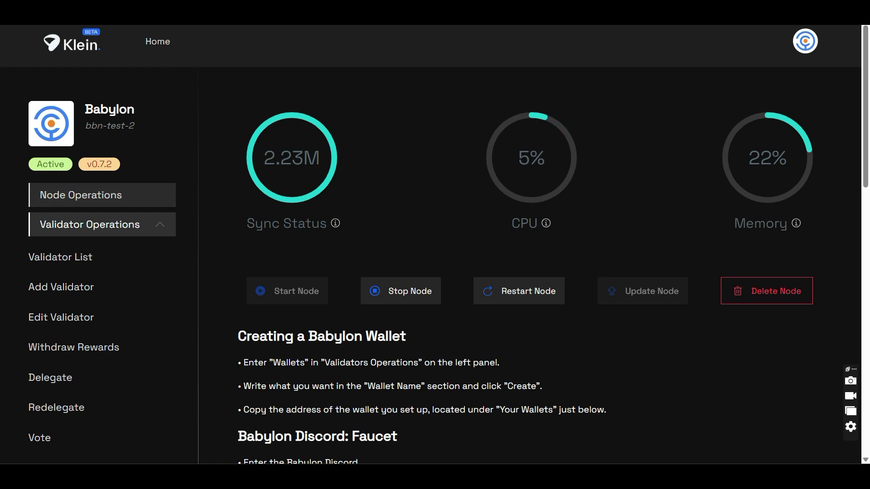
scroll(434, 245, "down", 3)
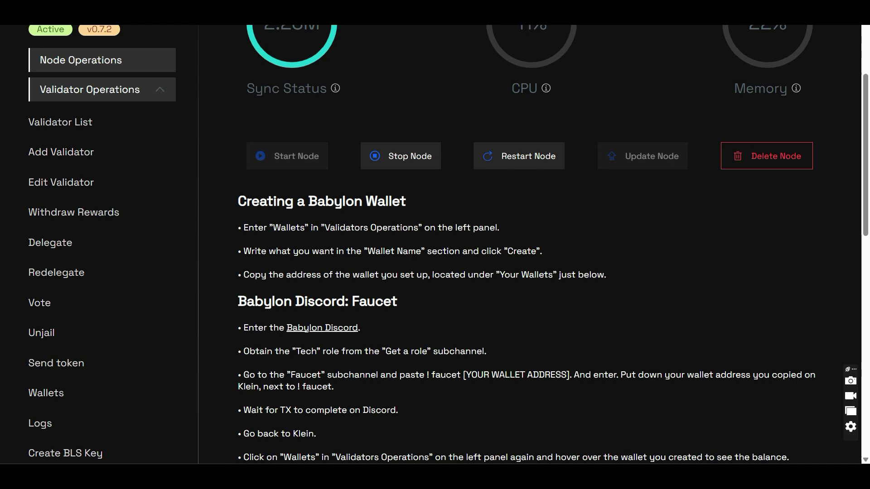
scroll(529, 245, "down", 5)
scroll(529, 245, "down", 5)
scroll(530, 245, "up", 10)
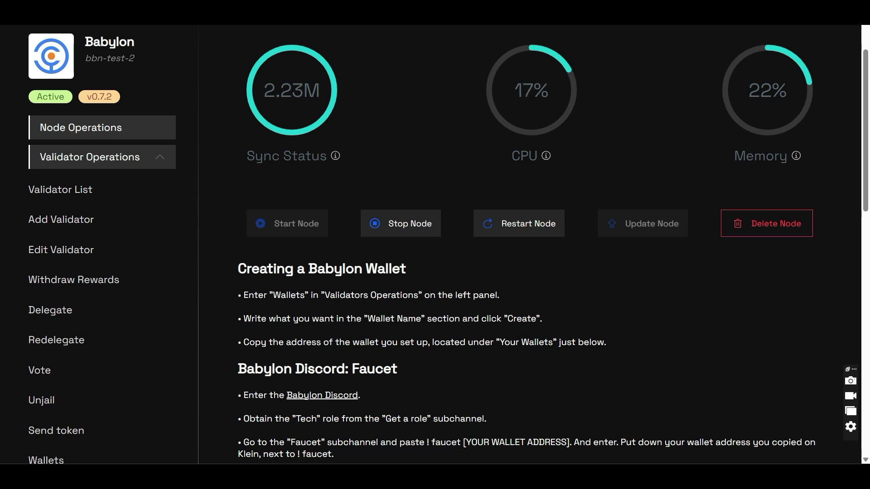
scroll(443, 245, "down", 2)
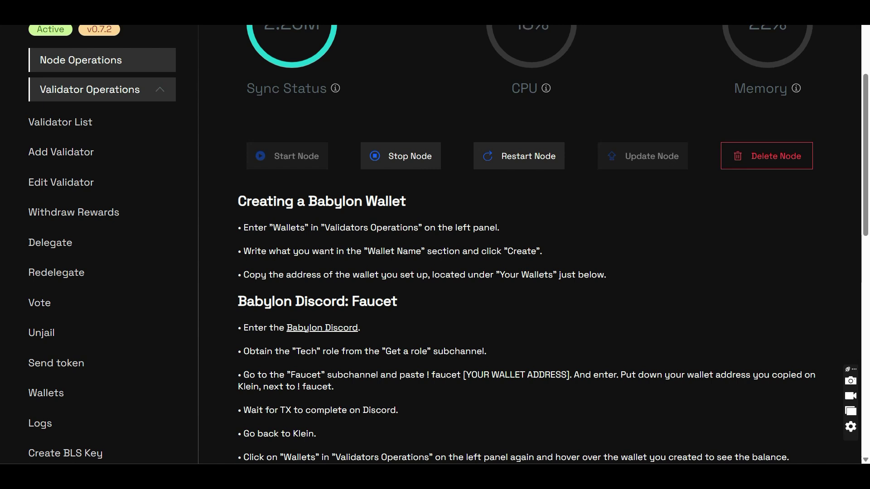
scroll(444, 244, "up", 2)
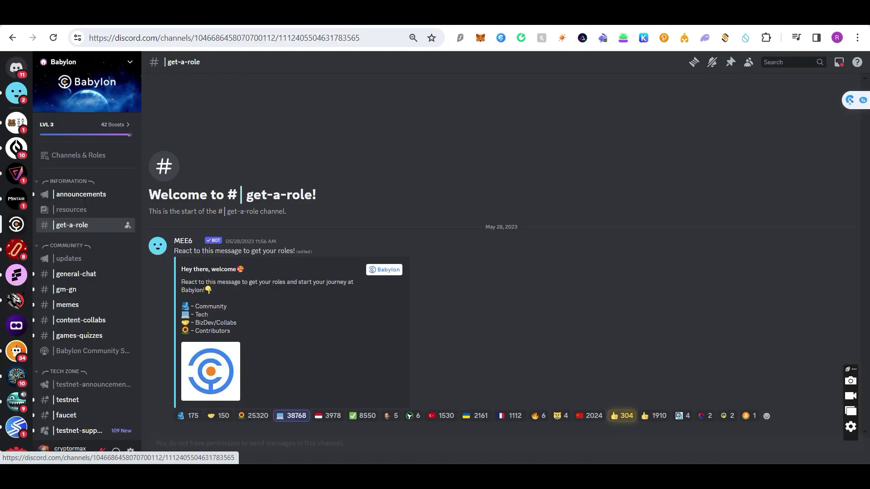
Look over Discord's #get-a-role channel, then return to Klein's Babylon node page.
mouse_move(292, 415)
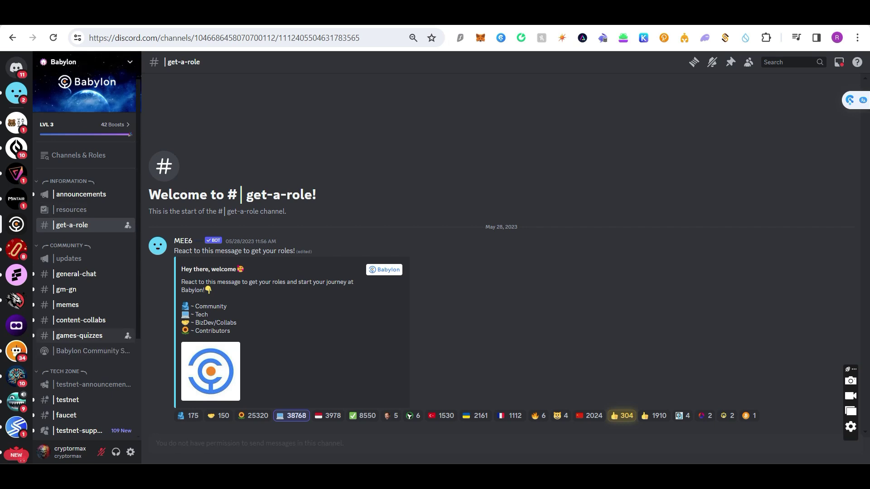
scroll(86, 335, "down", 3)
scroll(86, 359, "up", 3)
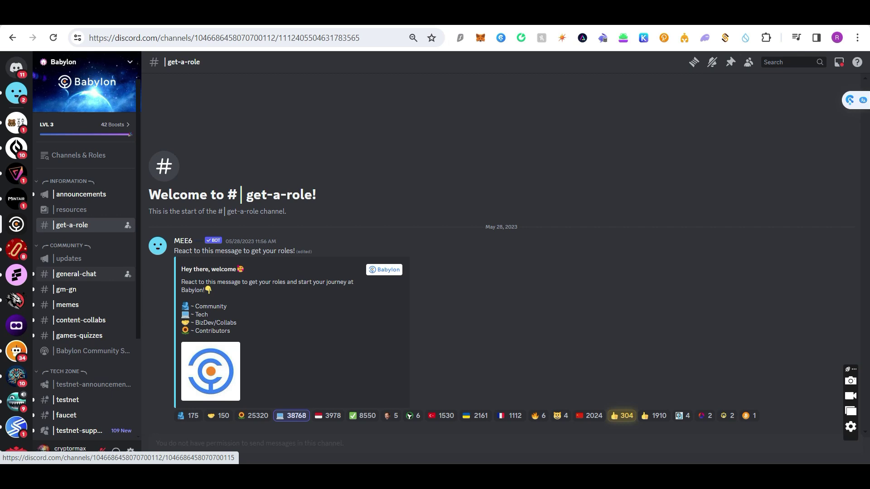
scroll(86, 274, "down", 3)
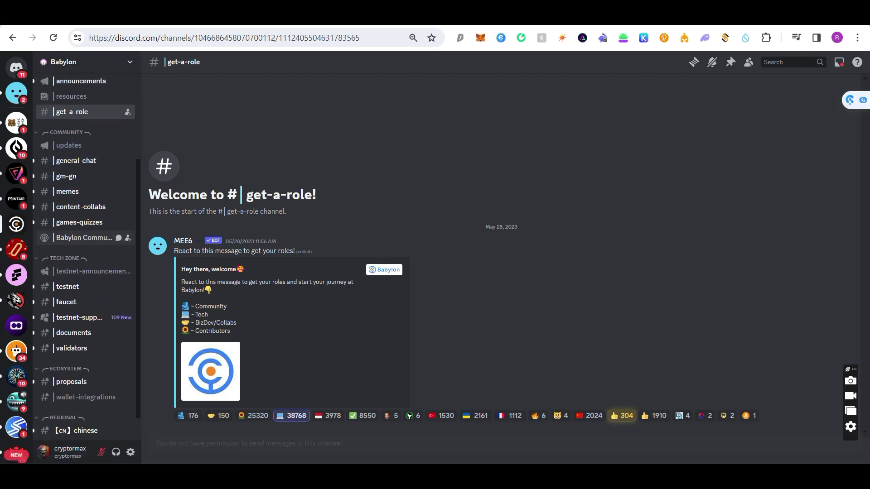
mouse_move(81, 317)
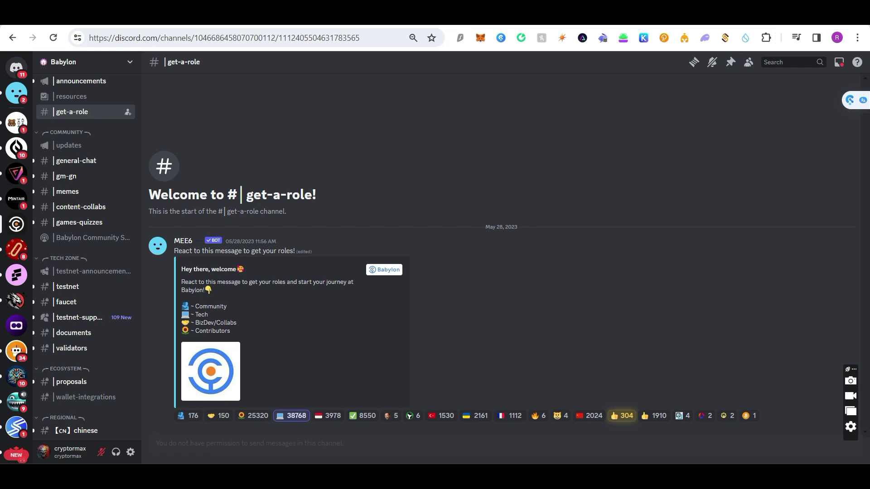
left_click(725, 13)
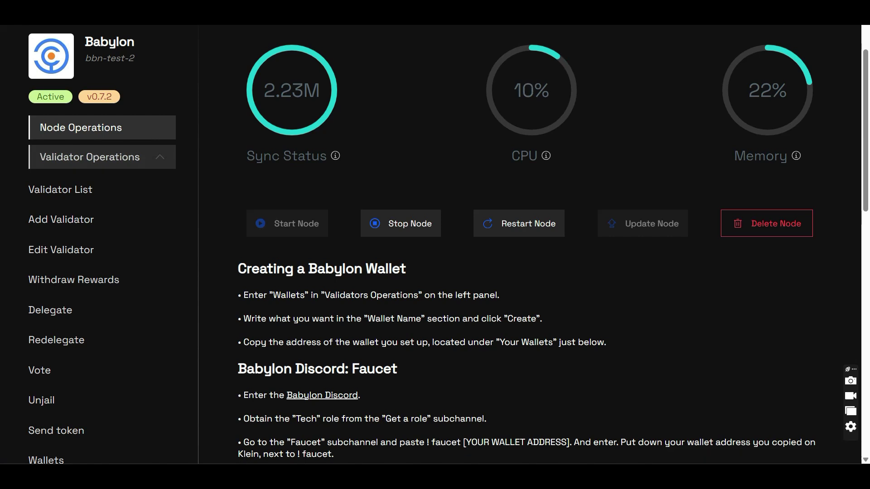
Open the Babylon Wallets page and review the wallet holding 3.29 bbn.
scroll(530, 245, "down", 5)
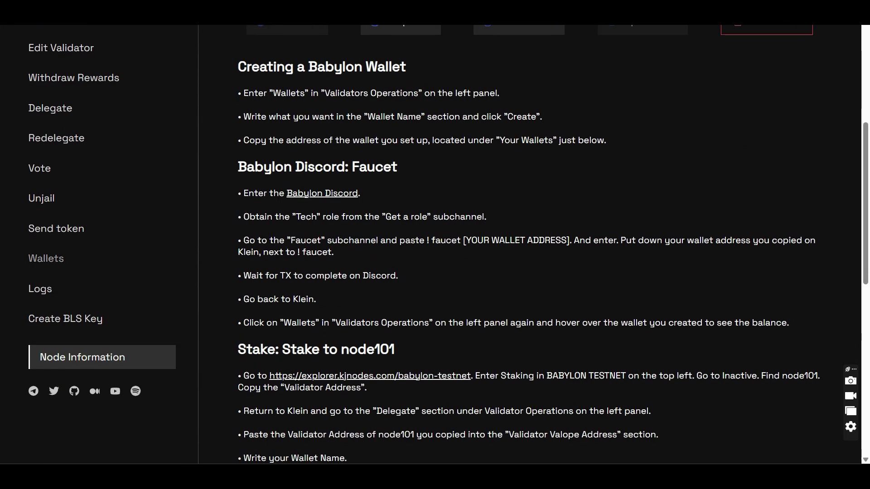
left_click(45, 258)
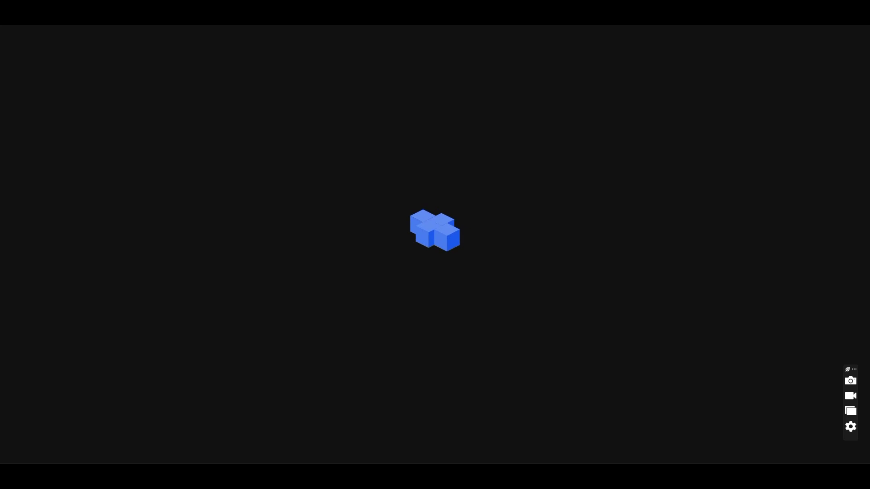
scroll(430, 244, "up", 4)
scroll(431, 245, "down", 1)
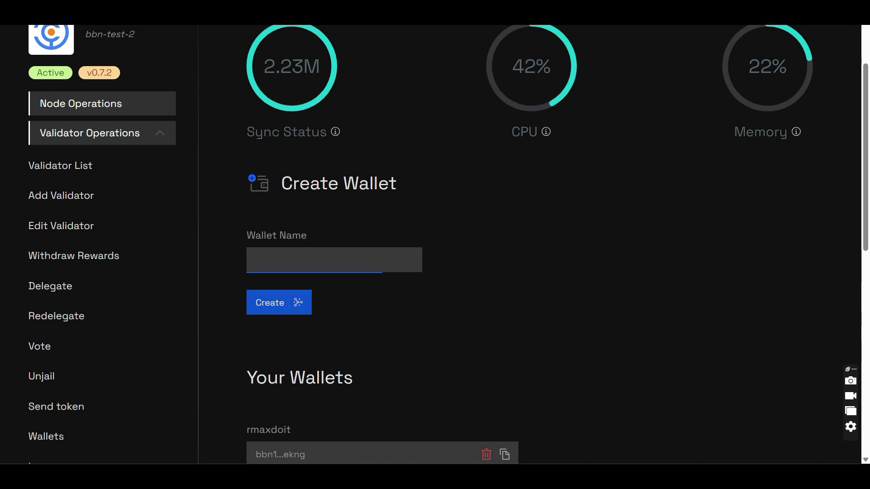
scroll(435, 244, "down", 2)
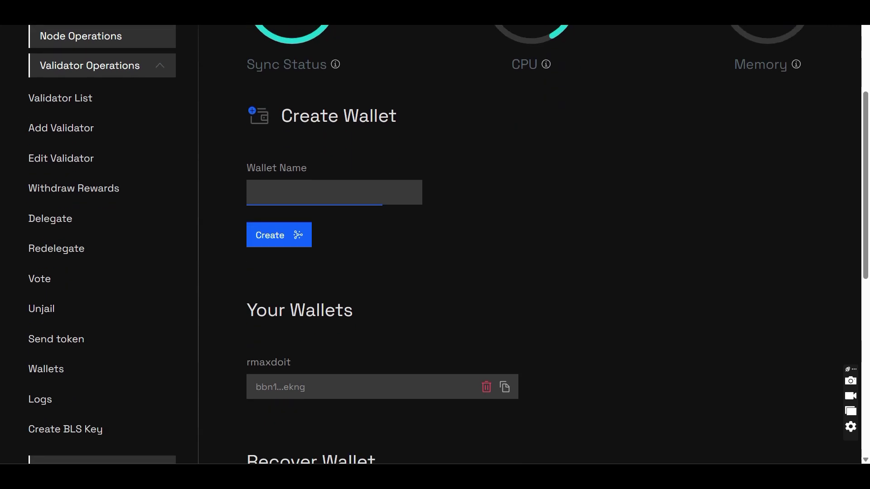
scroll(435, 245, "down", 2)
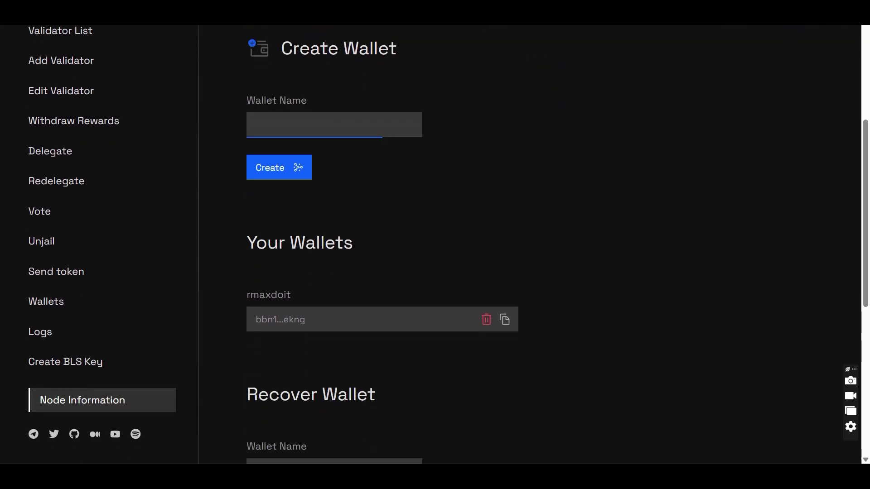
scroll(435, 245, "down", 5)
scroll(435, 246, "up", 1)
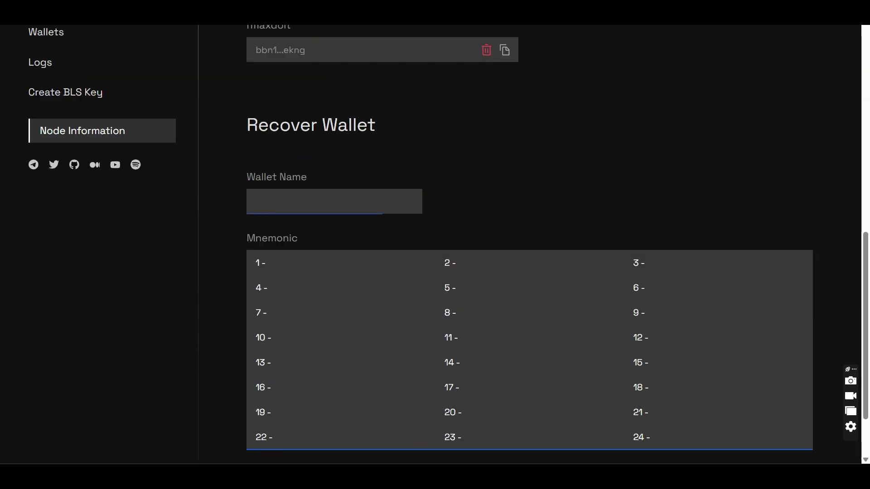
scroll(435, 245, "up", 3)
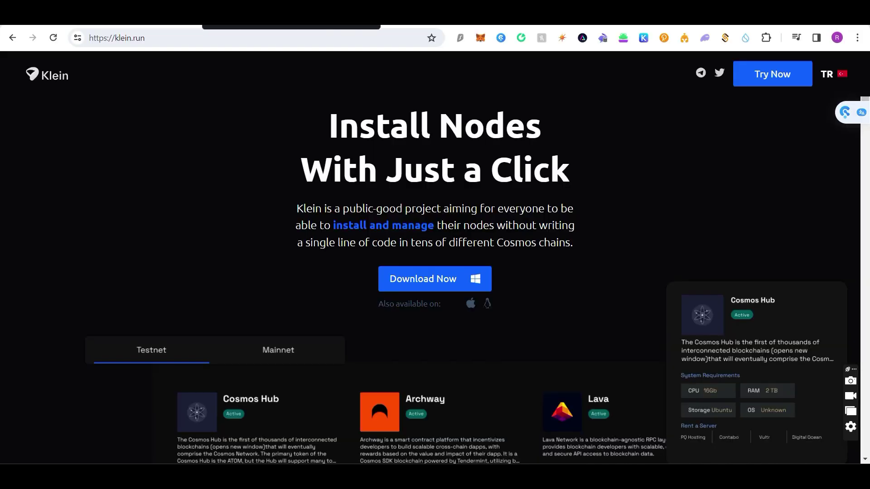
Post '!faucet' with the pasted wallet address in the Babylon Discord #faucet channel.
key("ctrl+Tab")
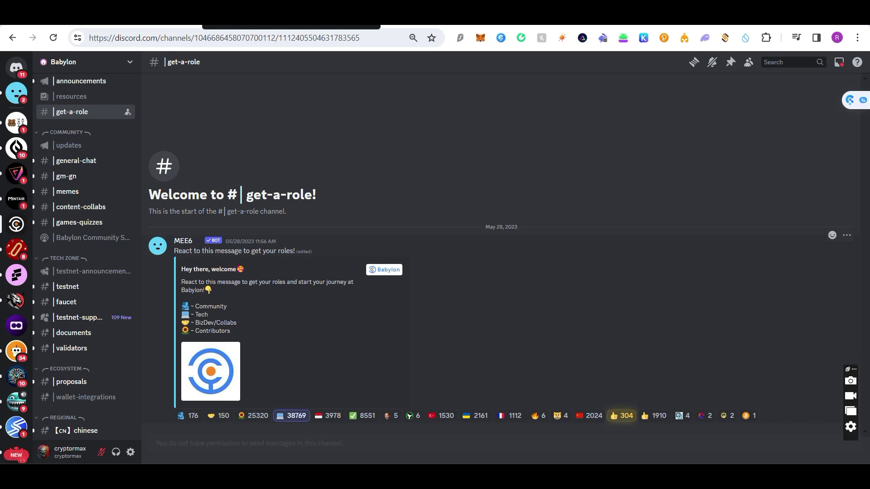
scroll(87, 271, "down", 1)
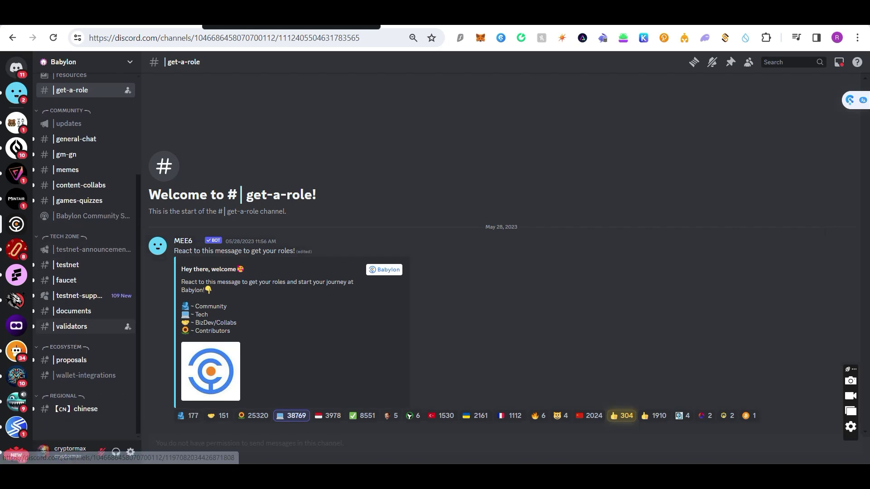
left_click(72, 280)
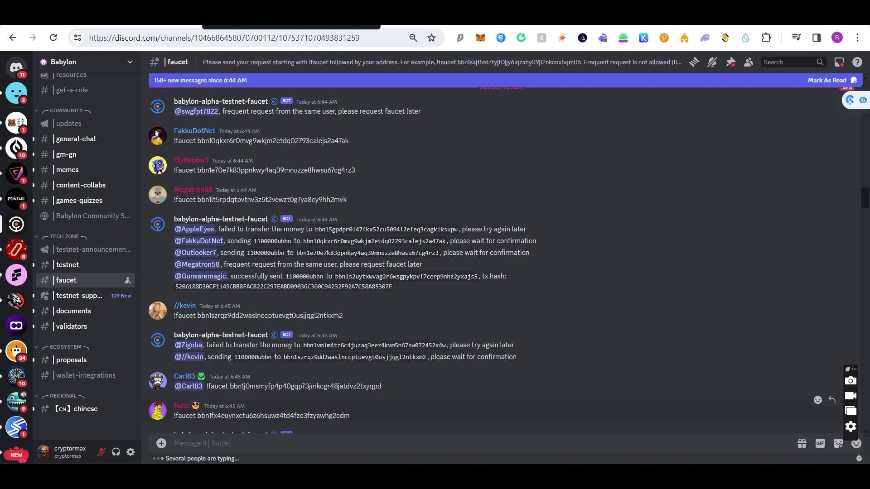
type("!")
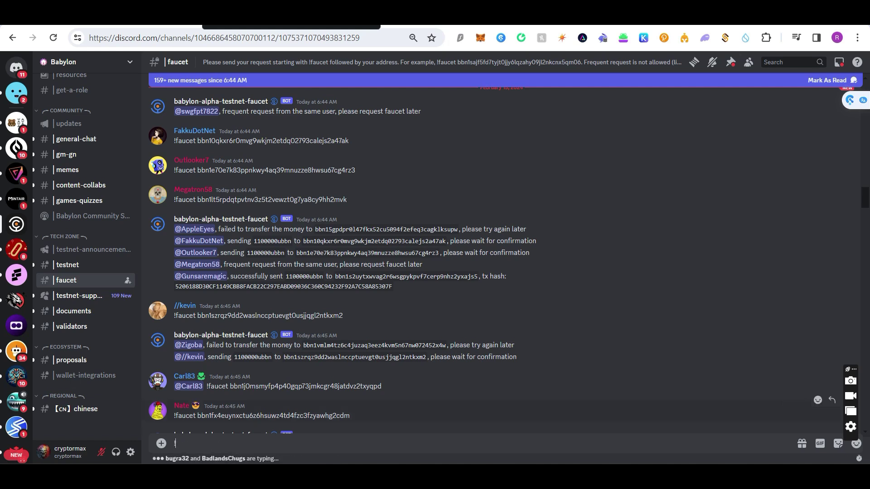
type("fau")
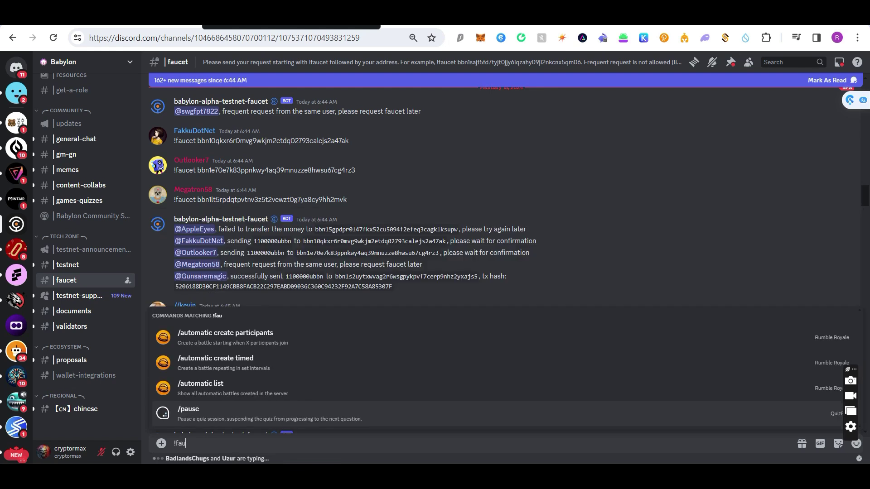
type("cet")
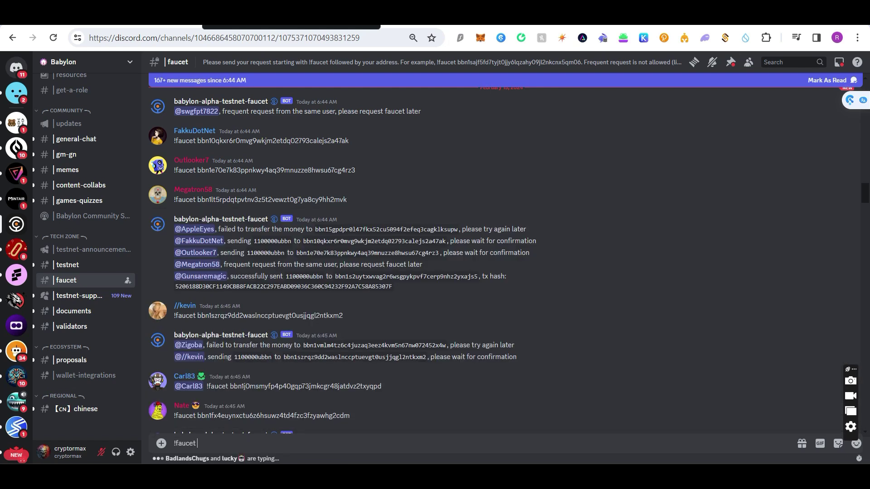
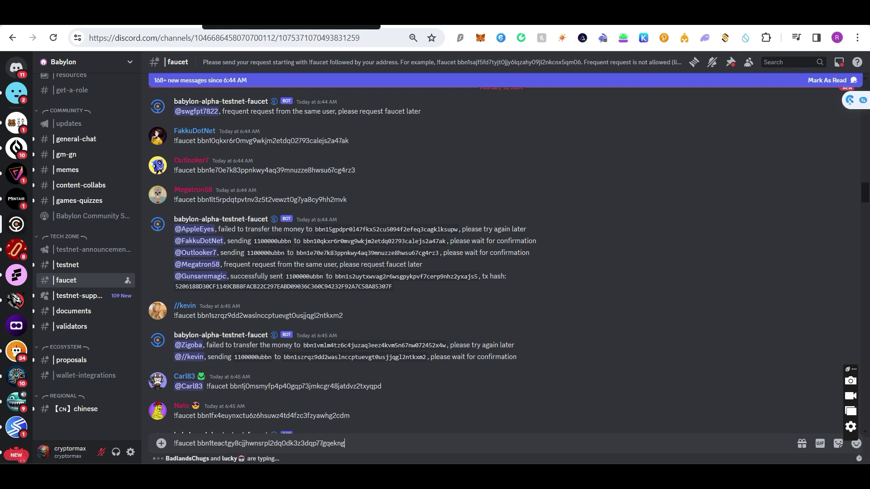
key("Return")
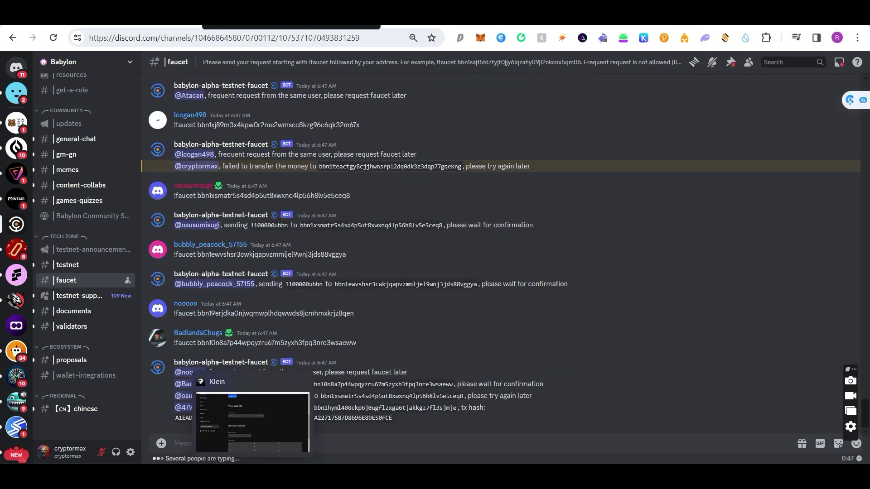
Check the faucet bot's reply in Discord, then view the wallet's 3.29 bbn balance in Klein.
left_click(252, 422)
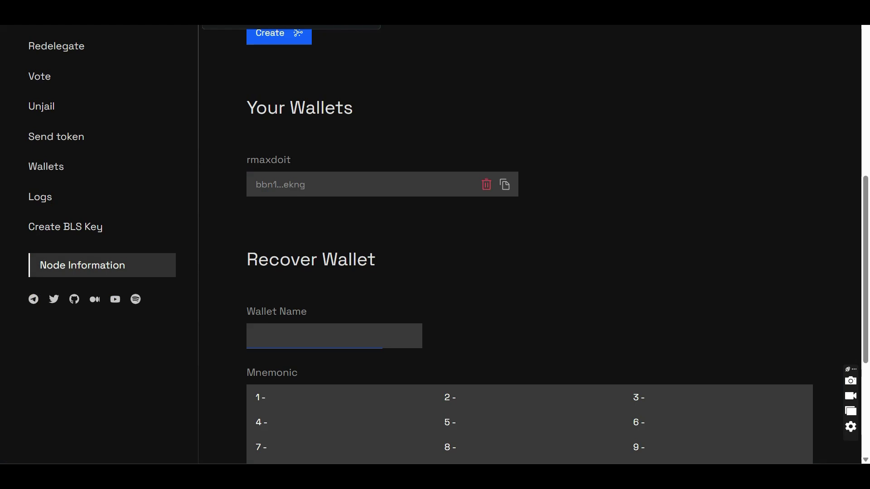
key("alt+Tab")
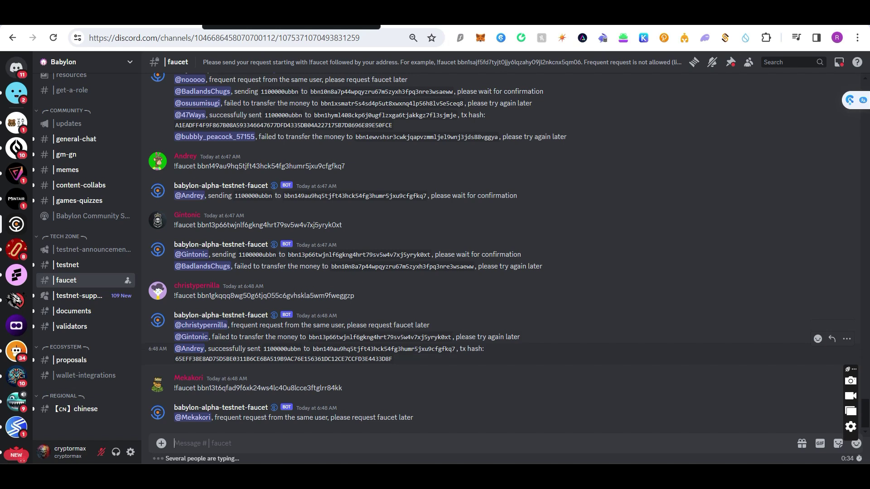
left_click_drag(213, 337, 329, 220)
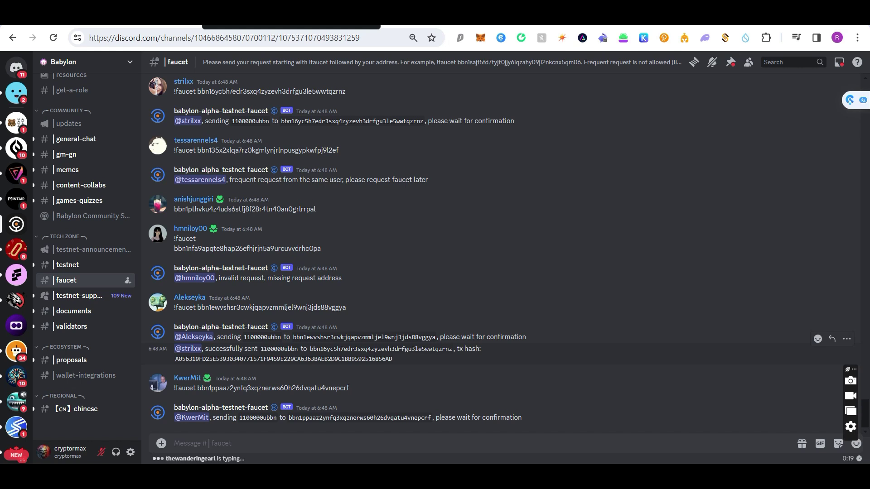
left_click_drag(175, 348, 257, 198)
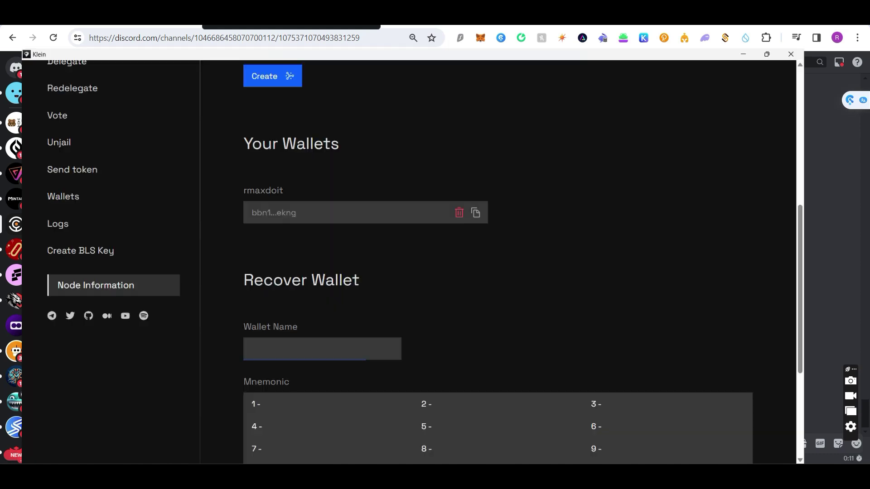
mouse_move(276, 184)
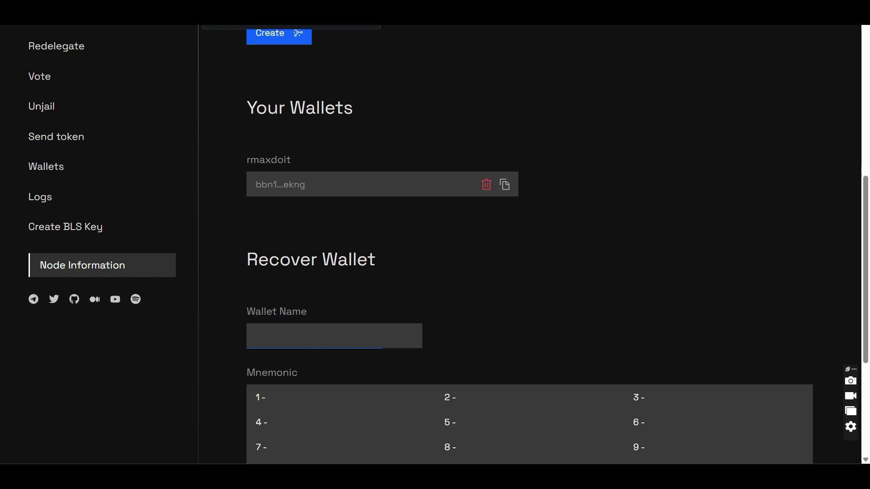
Open Klein's Node Information guide from the sidebar.
scroll(530, 245, "up", 6)
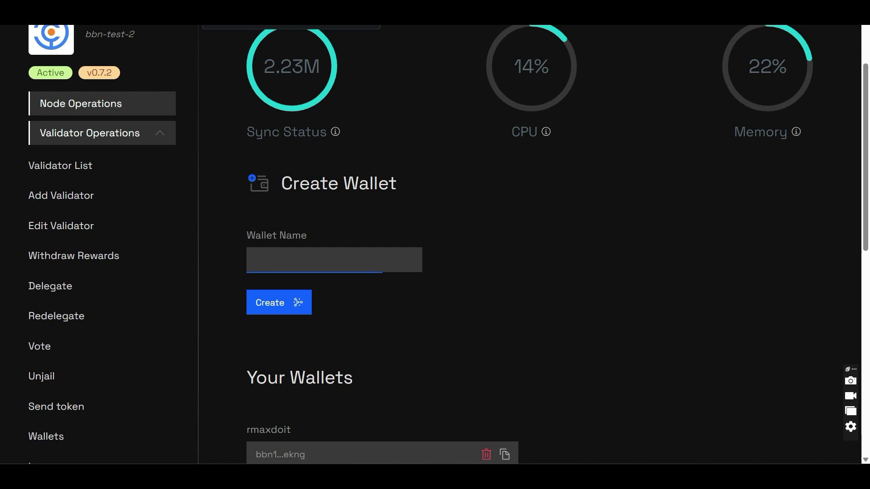
scroll(530, 246, "down", 3)
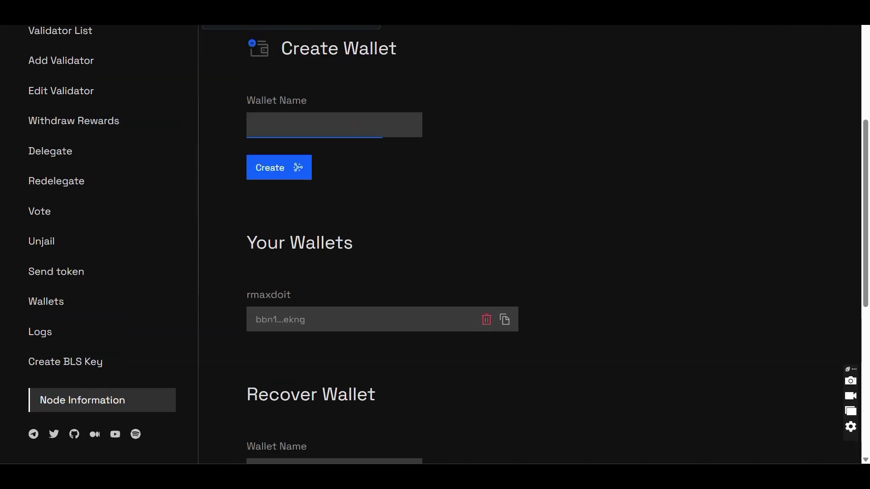
scroll(530, 245, "up", 5)
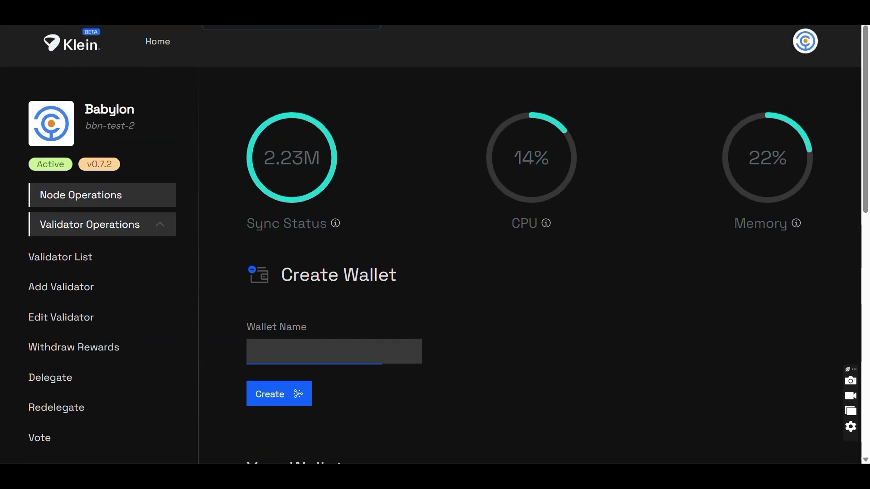
scroll(530, 245, "down", 2)
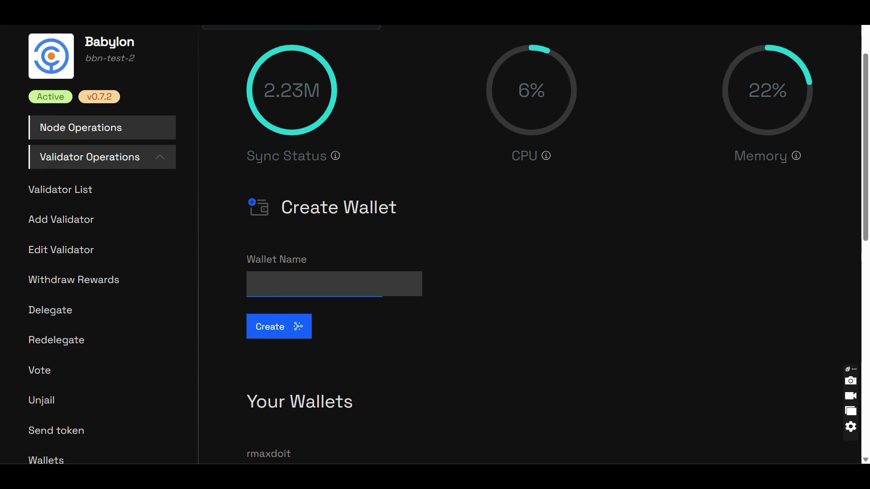
left_click(81, 127)
Read the 'Stake: Stake to node101' section, then bring the Discord faucet channel back.
scroll(530, 244, "down", 6)
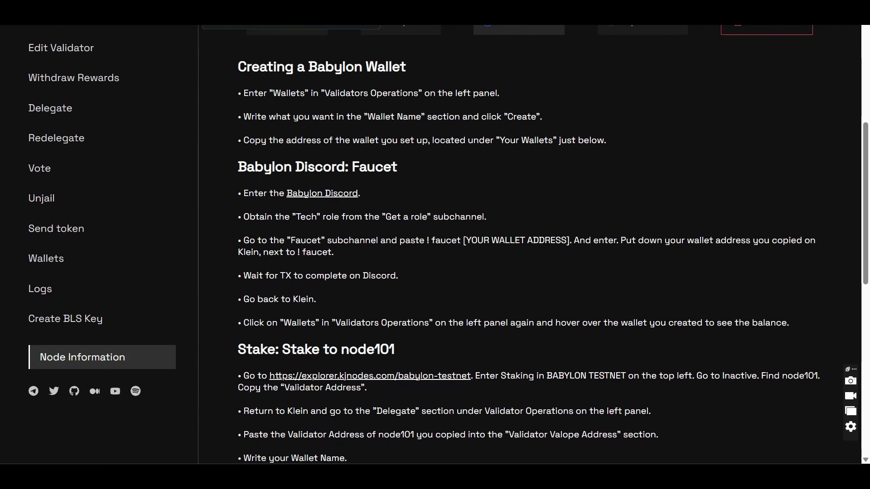
scroll(530, 245, "down", 3)
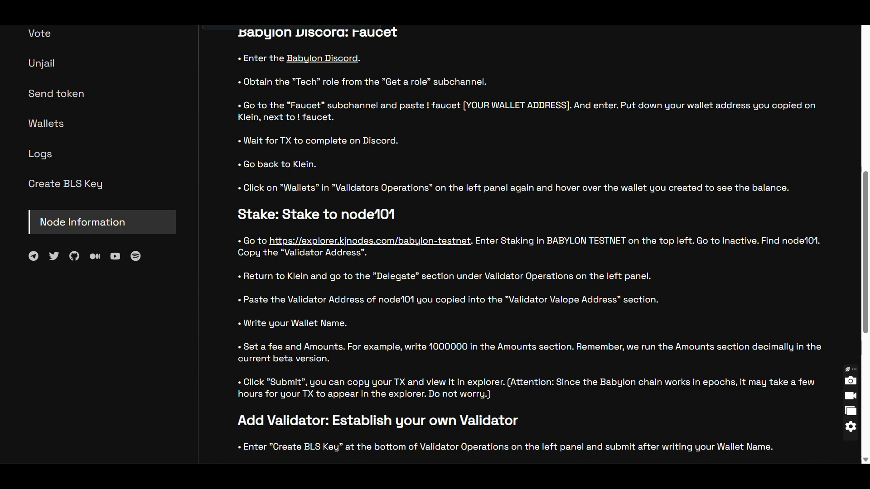
scroll(529, 245, "up", 3)
scroll(530, 244, "down", 4)
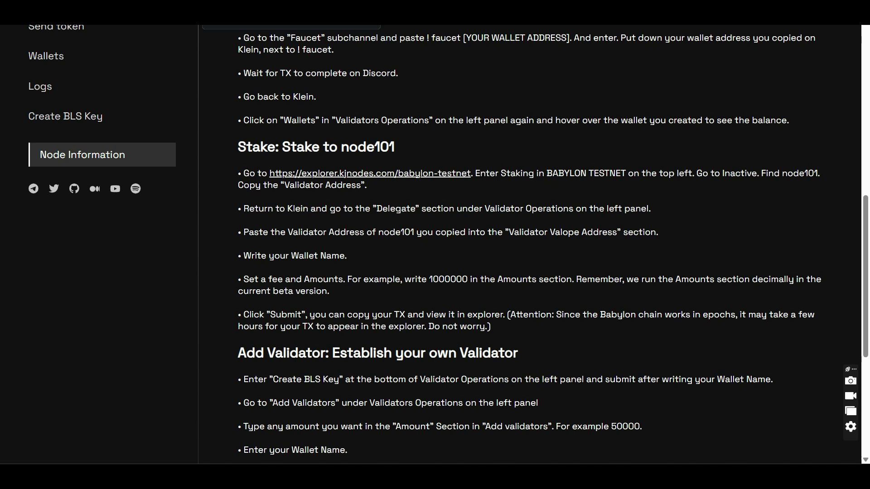
key("alt+Tab")
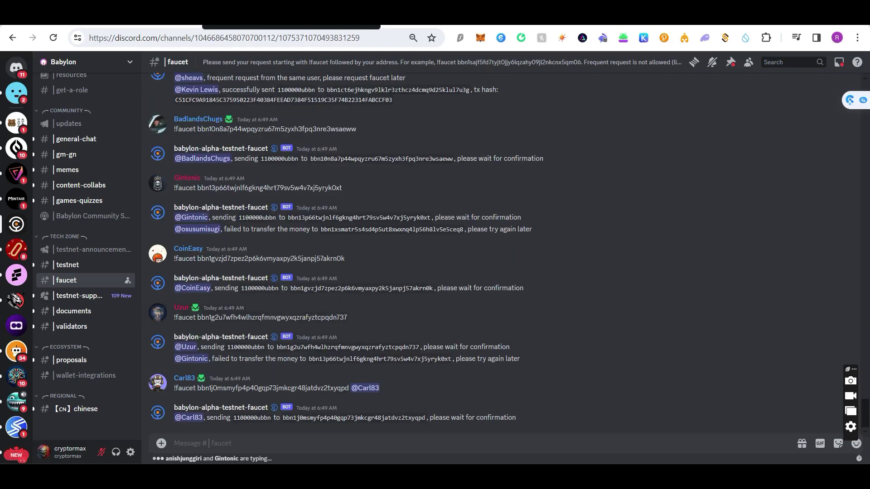
Go from node101's explorer page back to the Staking validator list.
key("alt+Tab")
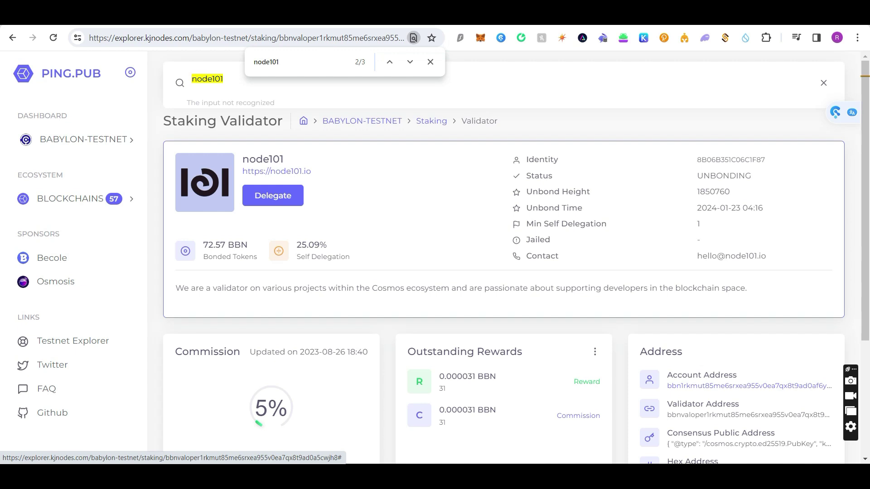
scroll(504, 263, "down", 2)
scroll(503, 263, "up", 2)
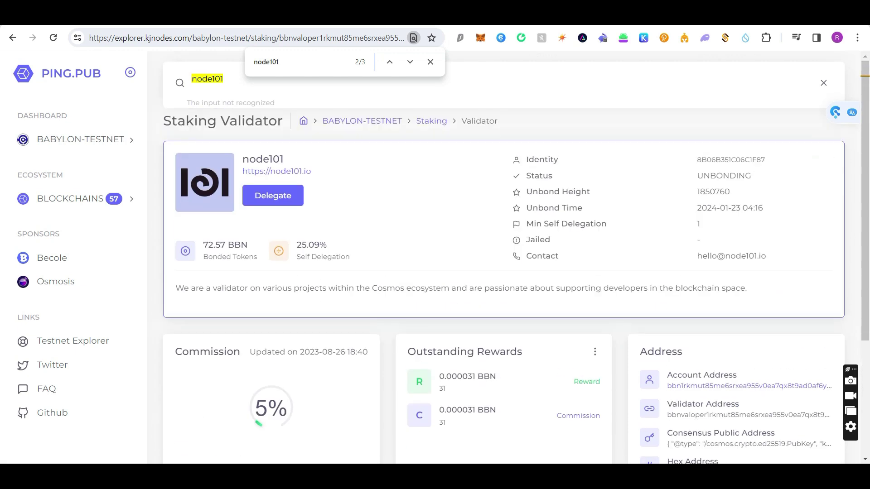
left_click(12, 37)
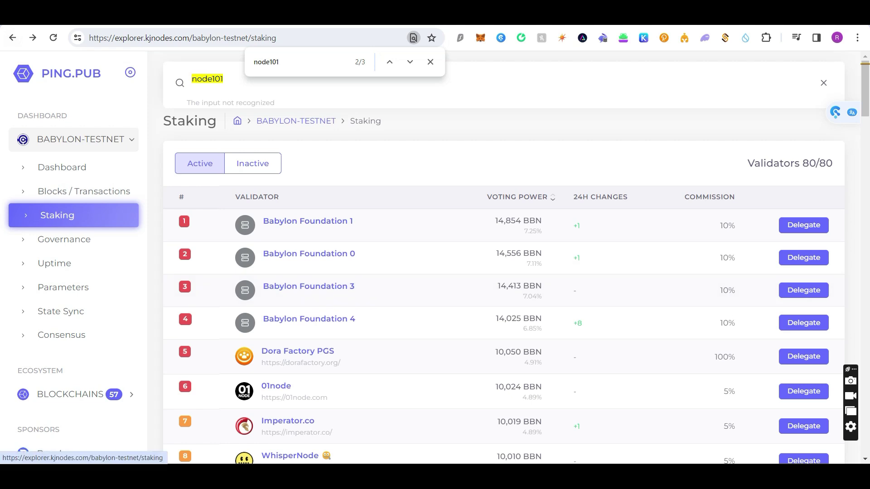
Show the inactive validators and find node101 in the list.
left_click(252, 163)
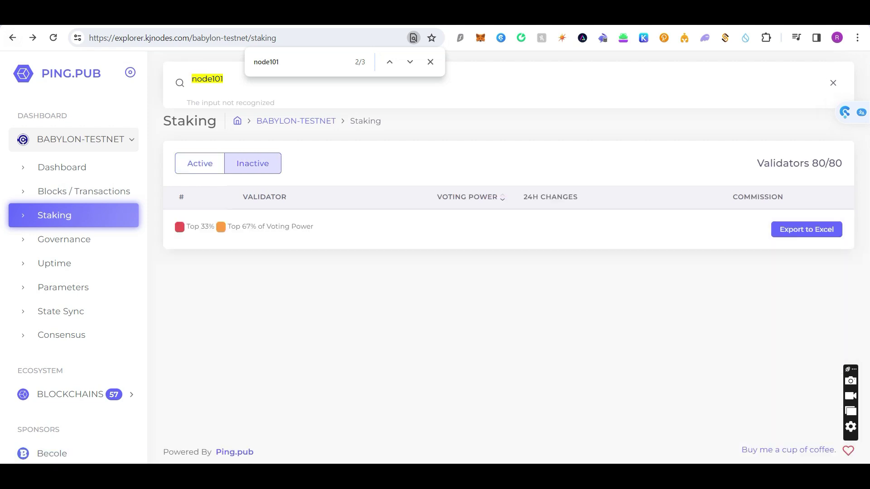
key("ctrl+f")
left_click(410, 62)
left_click(410, 62)
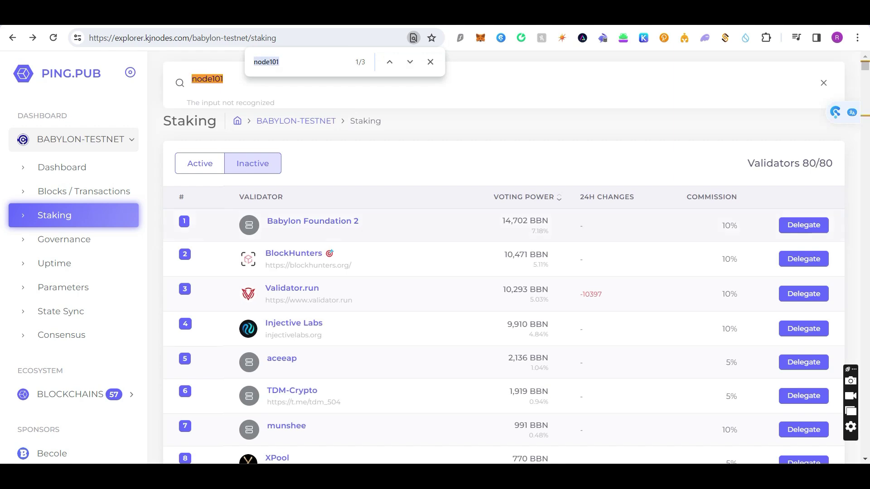
left_click(280, 62)
key("Return")
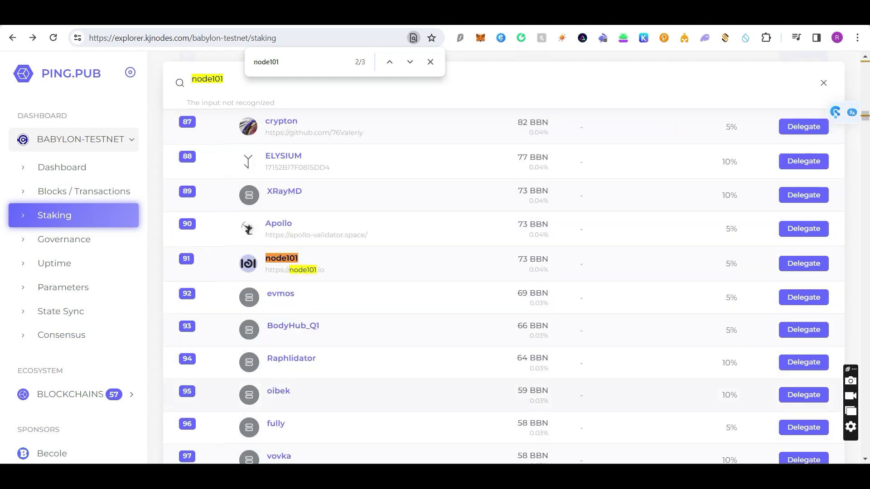
Open node101's validator page, showing UNBONDING status, 72.57 BBN bonded and 5% commission.
mouse_move(248, 263)
key("ctrl+Return")
scroll(516, 276, "down", 3)
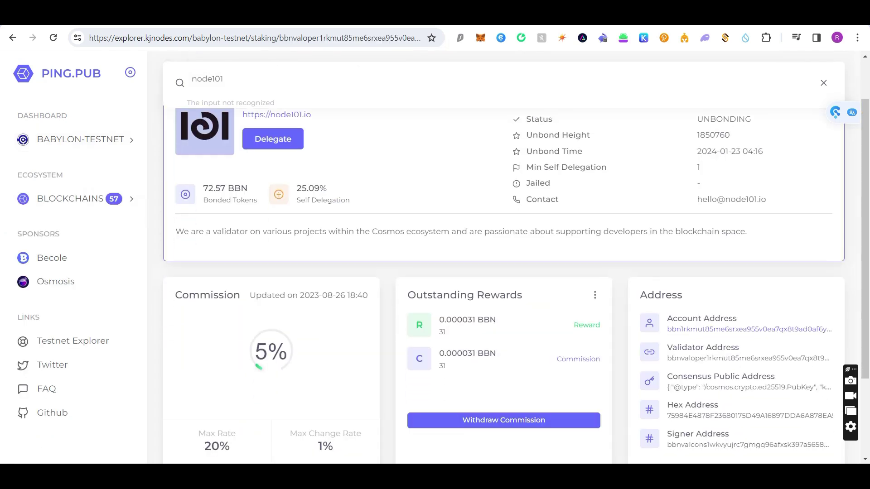
scroll(516, 276, "up", 3)
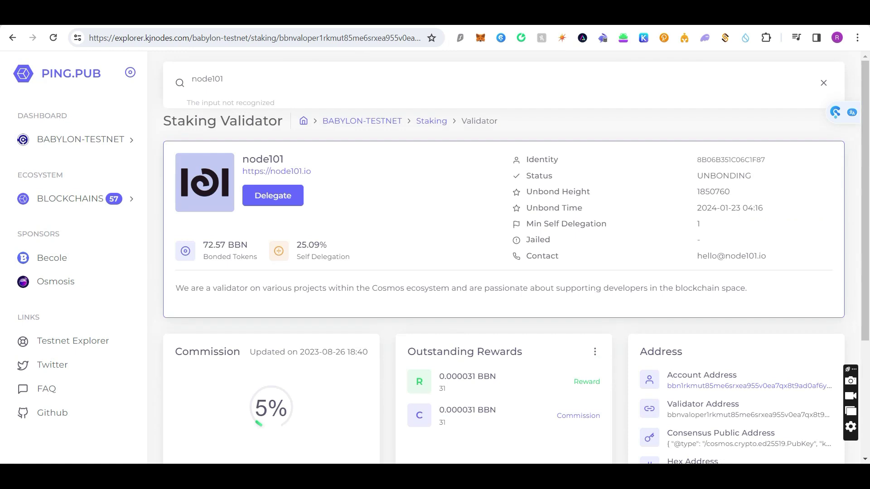
scroll(516, 276, "down", 3)
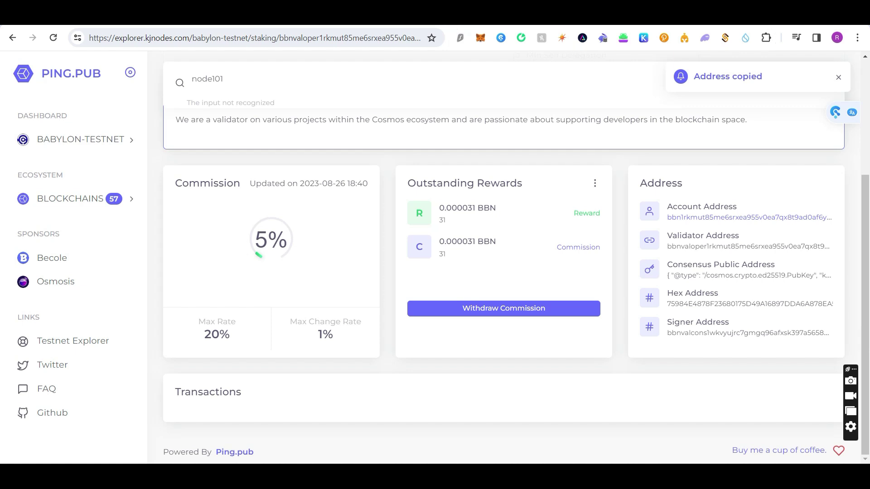
Paste node101's validator address into the Delegate Token form's Validator Valoper Address field.
key("alt+Tab")
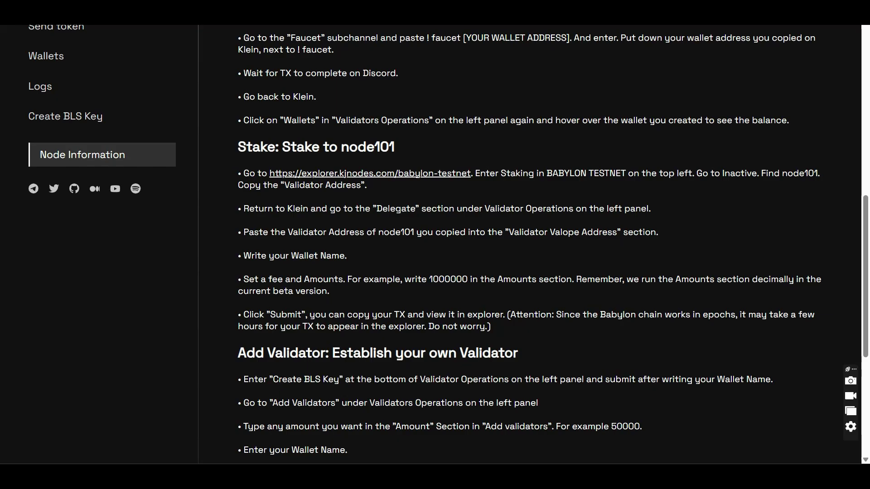
scroll(525, 245, "up", 10)
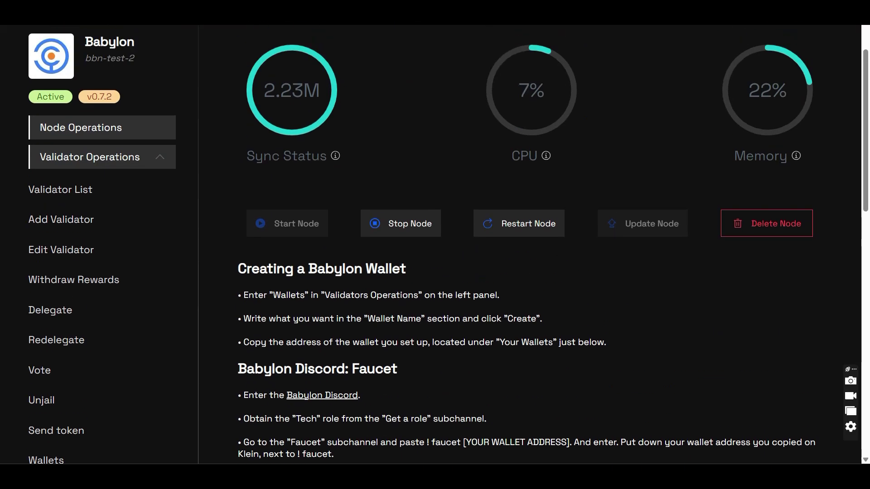
scroll(525, 245, "down", 2)
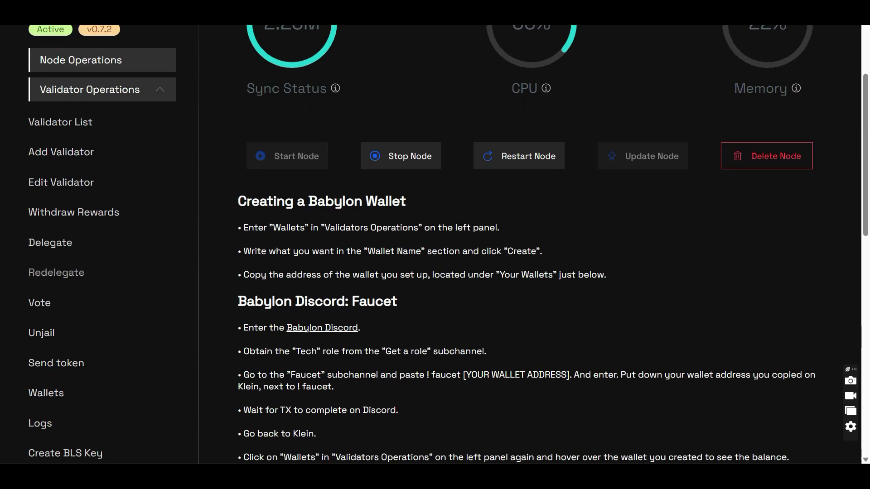
key("alt+Tab")
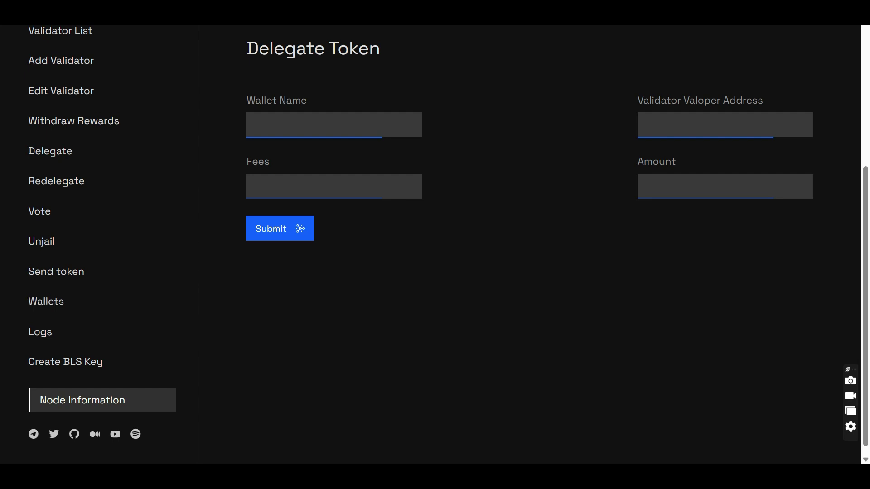
right_click(668, 123)
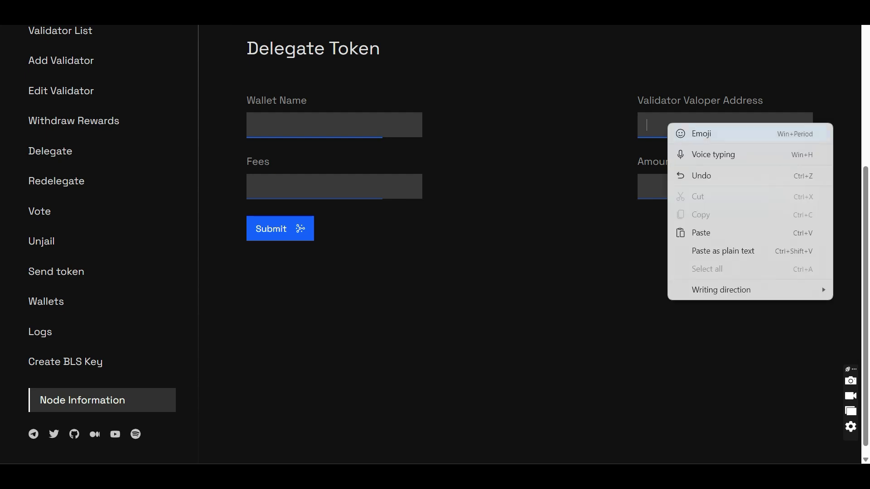
left_click(701, 233)
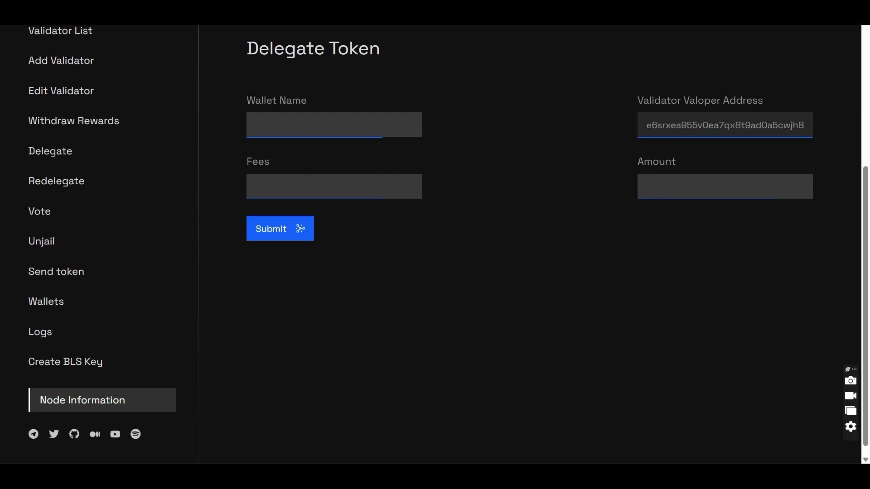
Move through the Fees and Amount fields, then return to the explorer window.
left_click(273, 186)
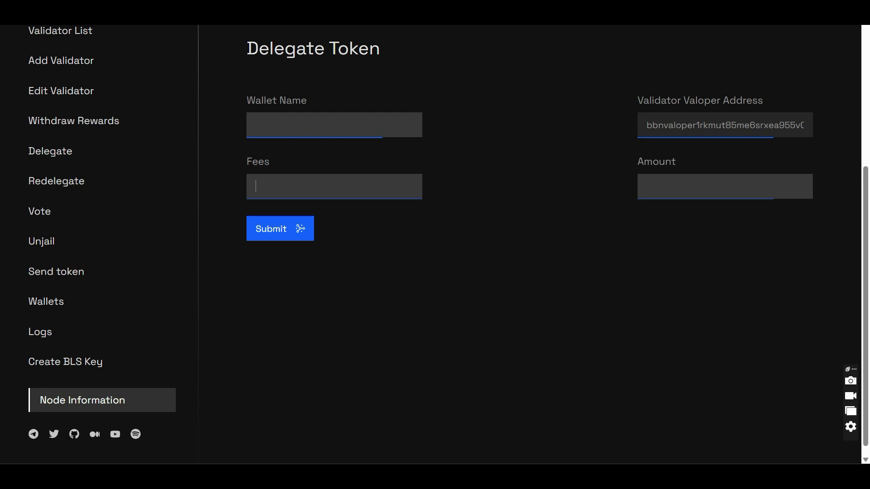
left_click(679, 186)
scroll(529, 245, "up", 5)
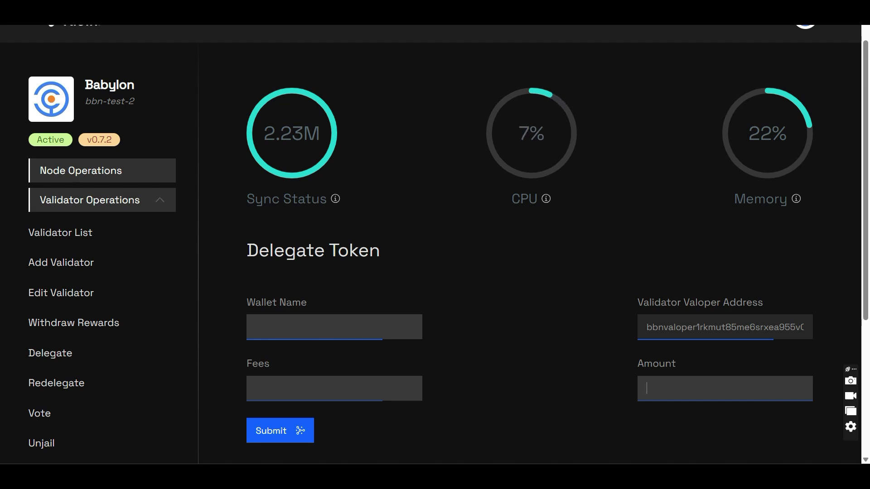
left_click(203, 477)
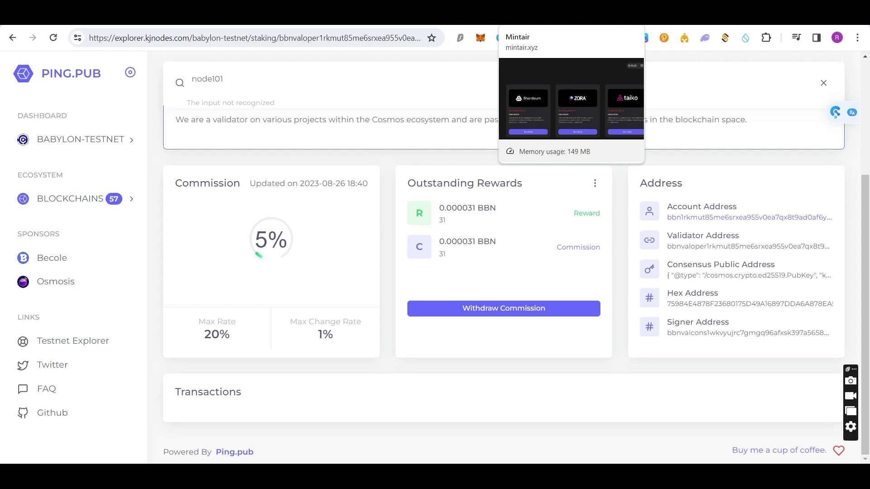
View the Mintair dashboard's $20.02 balance and its Shardeum, Zora and Taiko node cards.
left_click(535, 13)
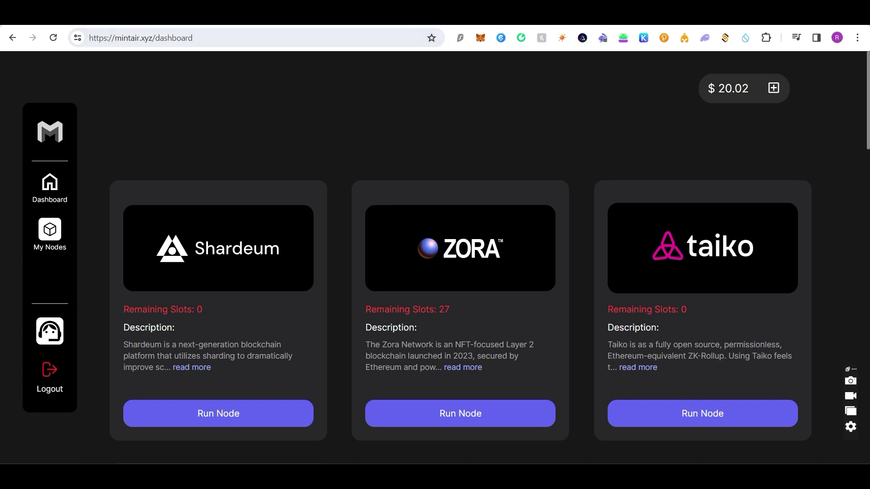
scroll(453, 272, "down", 3)
scroll(454, 272, "up", 3)
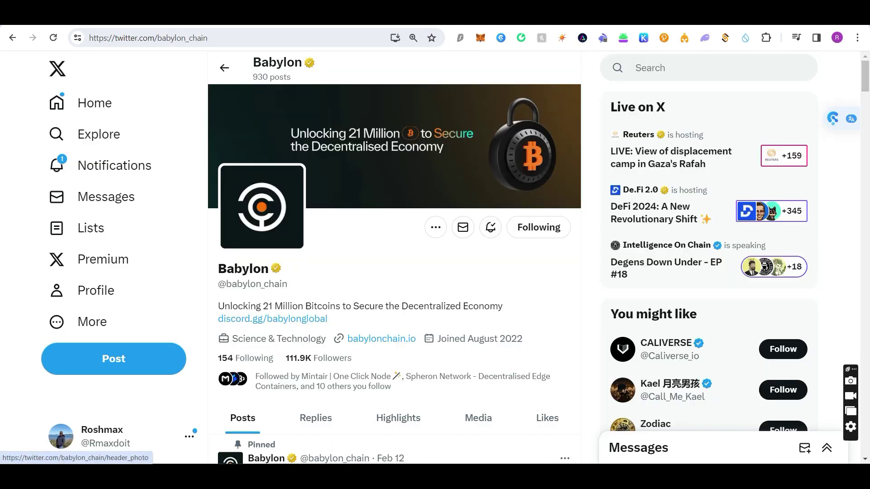
Search X for 'minta', view the Mintair | One Click Node profile, then return to Mintair.
left_click(708, 67)
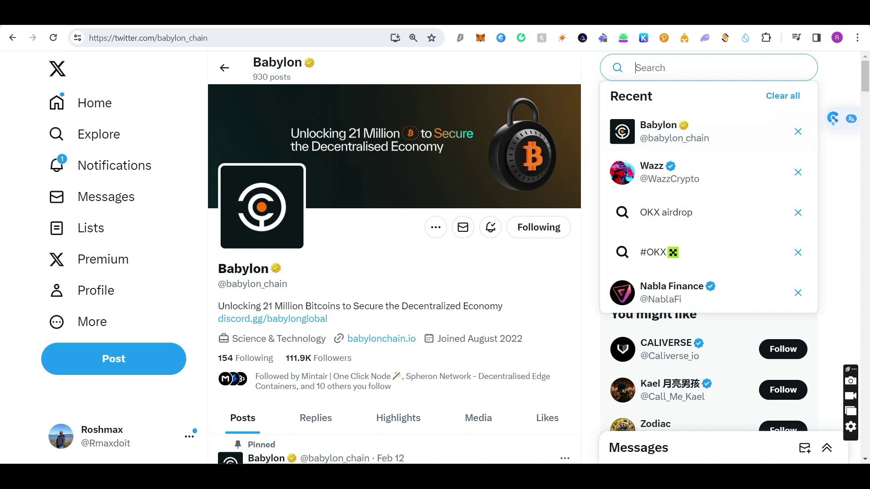
type("minta")
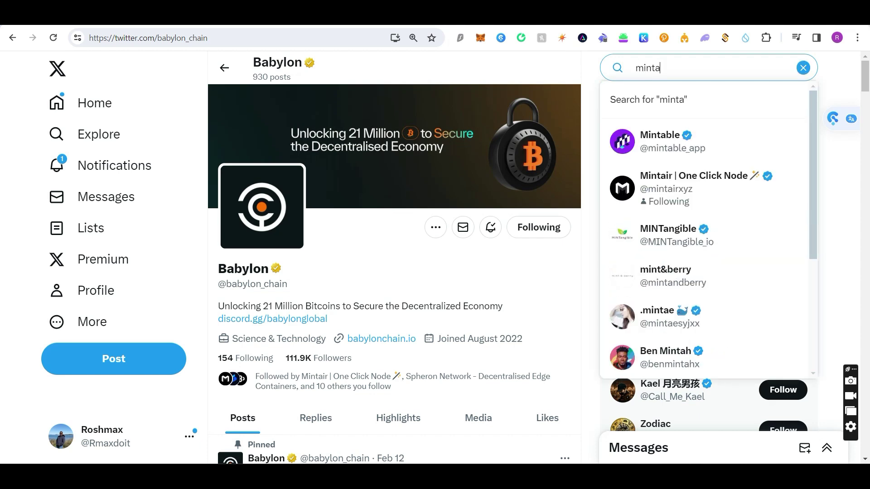
left_click(693, 189)
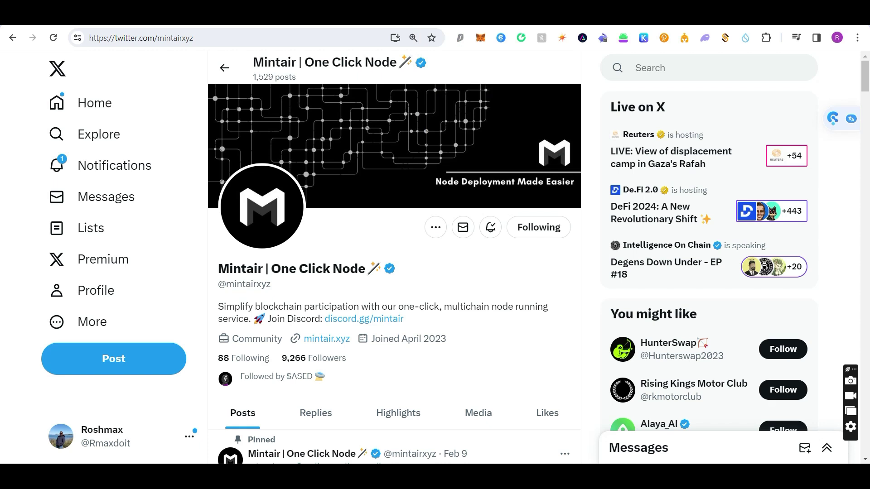
key("ctrl+Tab")
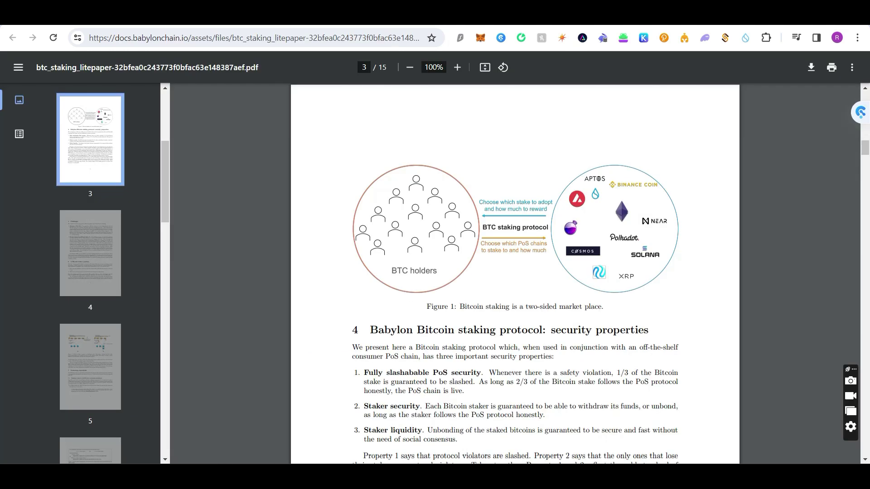
key("ctrl+Tab")
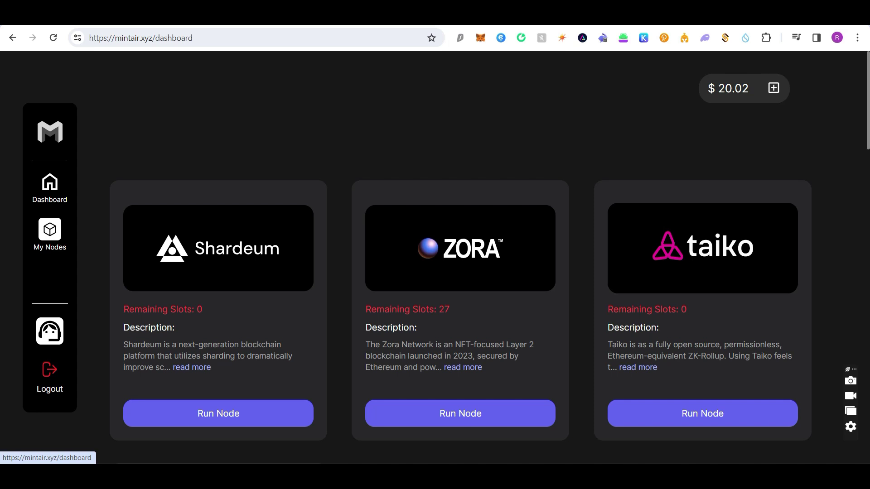
scroll(460, 253, "down", 6)
scroll(461, 254, "up", 5)
scroll(460, 254, "down", 5)
scroll(460, 254, "up", 3)
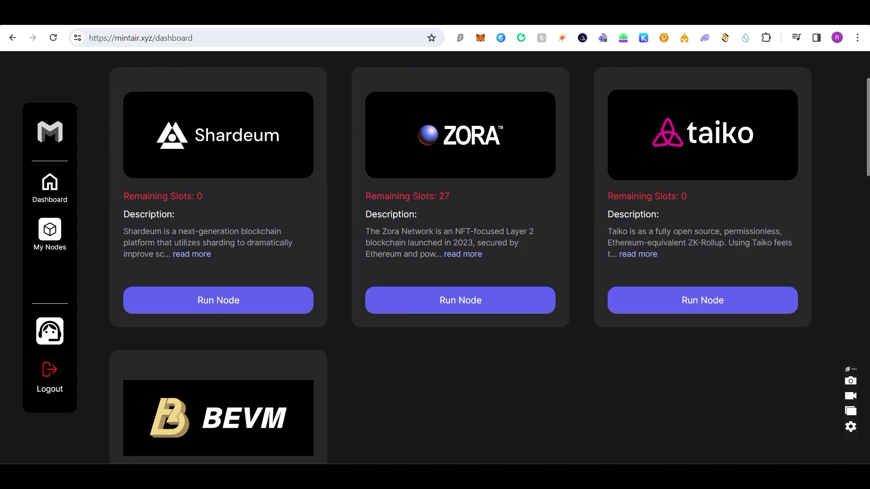
scroll(460, 253, "down", 5)
scroll(460, 253, "up", 5)
scroll(460, 254, "down", 4)
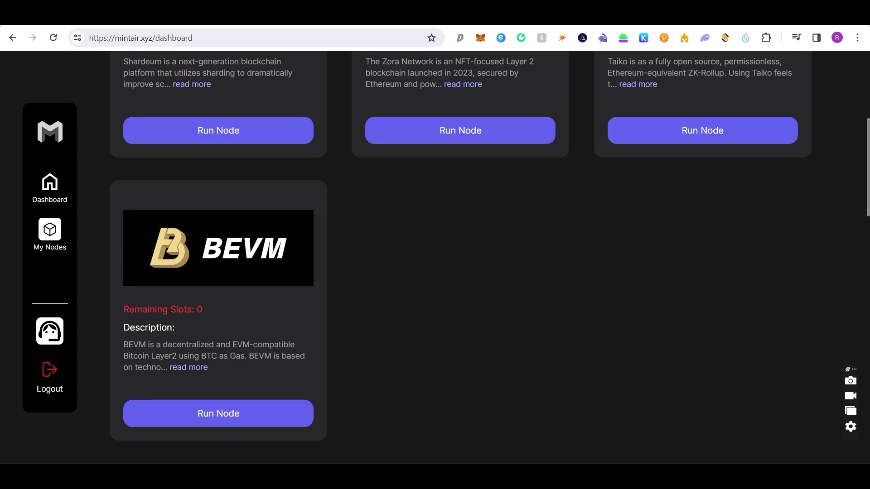
scroll(460, 254, "up", 4)
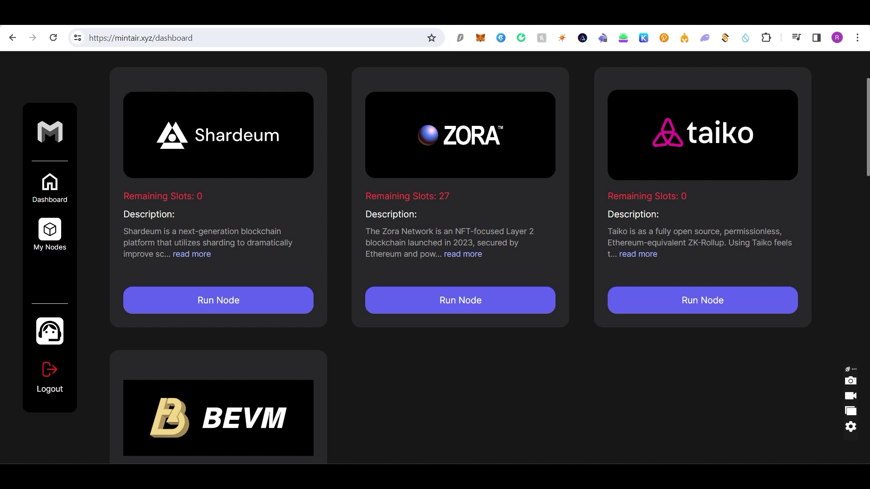
scroll(490, 257, "down", 5)
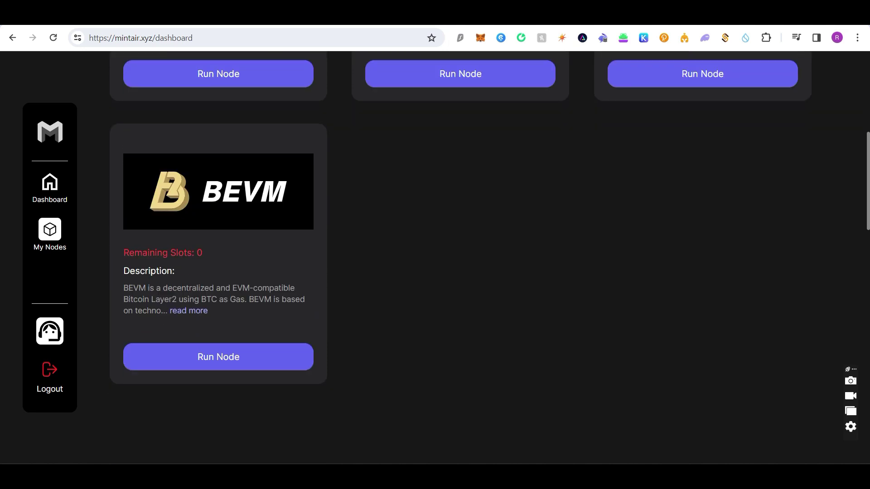
scroll(460, 257, "up", 4)
scroll(461, 257, "down", 12)
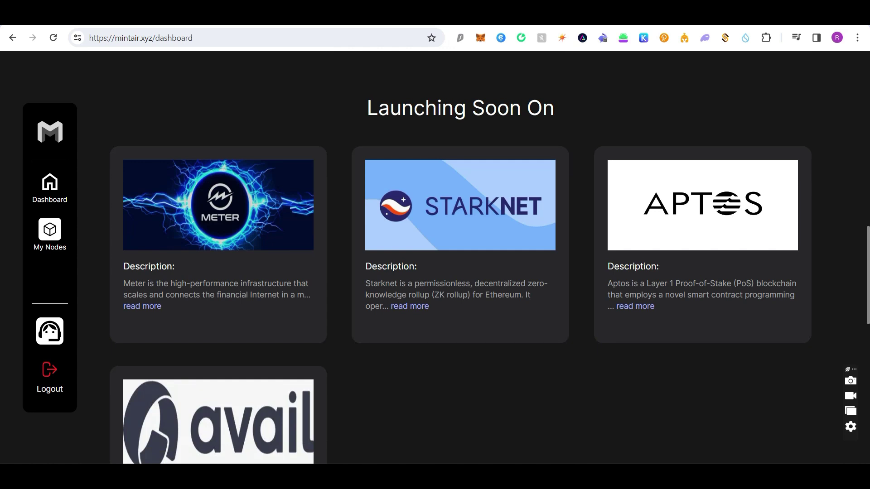
scroll(460, 257, "down", 4)
scroll(459, 257, "up", 4)
scroll(460, 257, "up", 12)
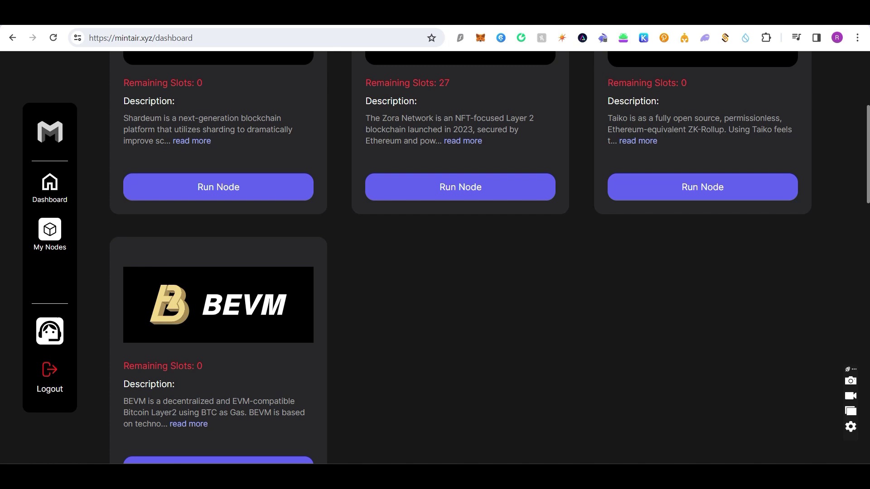
scroll(459, 257, "up", 5)
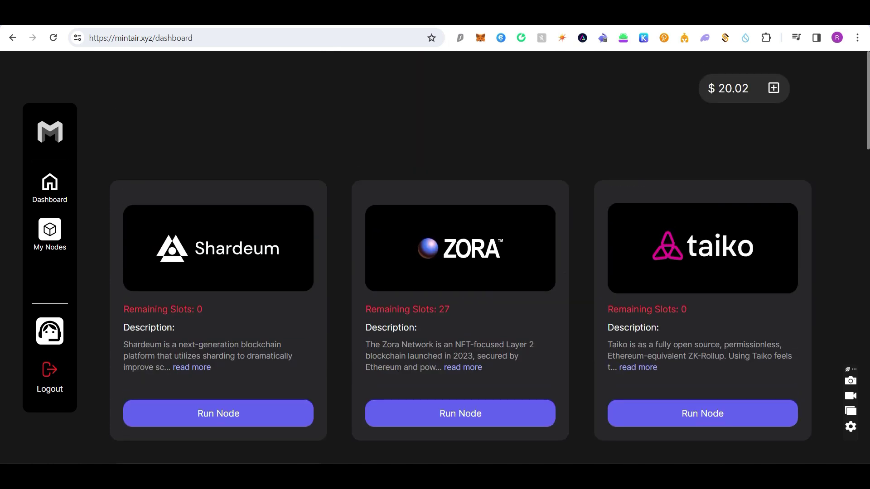